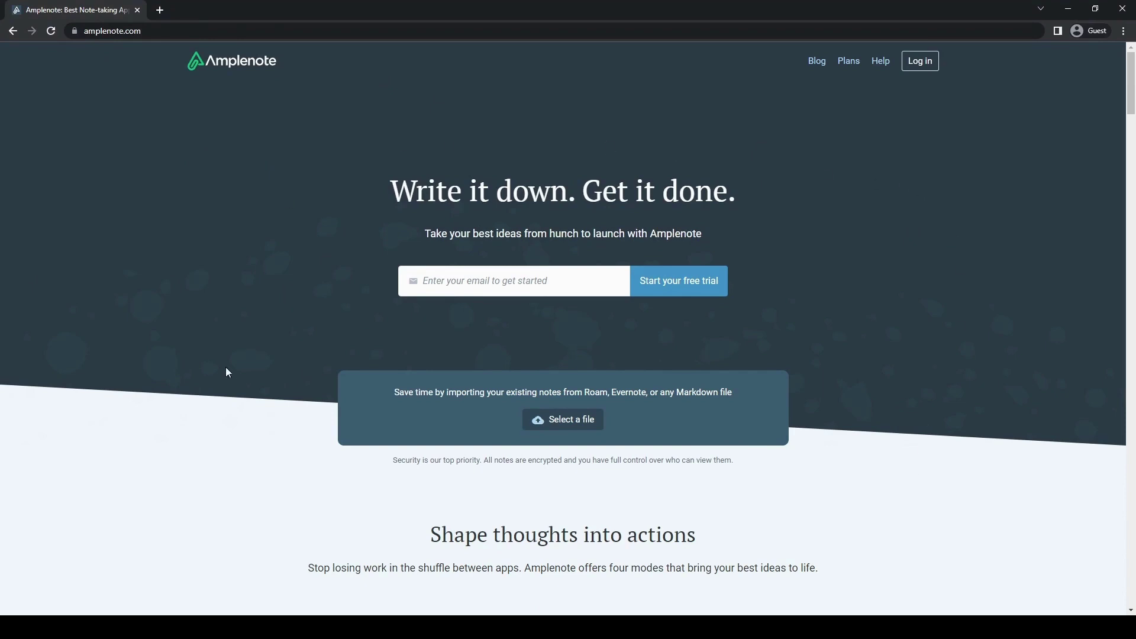
scroll(897, 340, down, 4)
scroll(902, 359, down, 4)
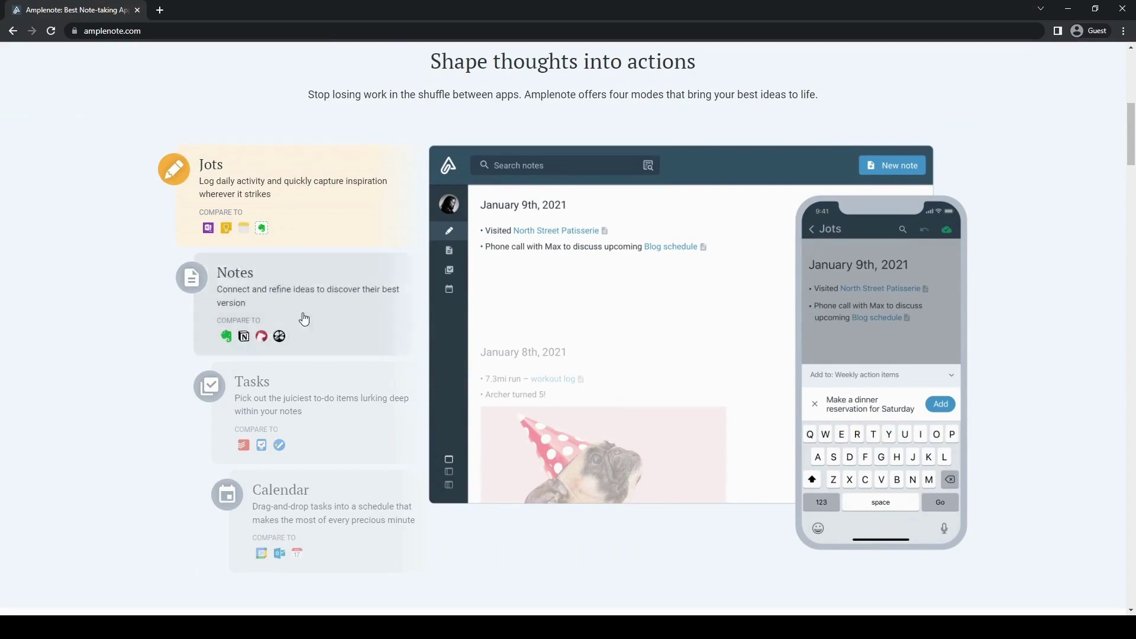
scroll(118, 310, down, 5)
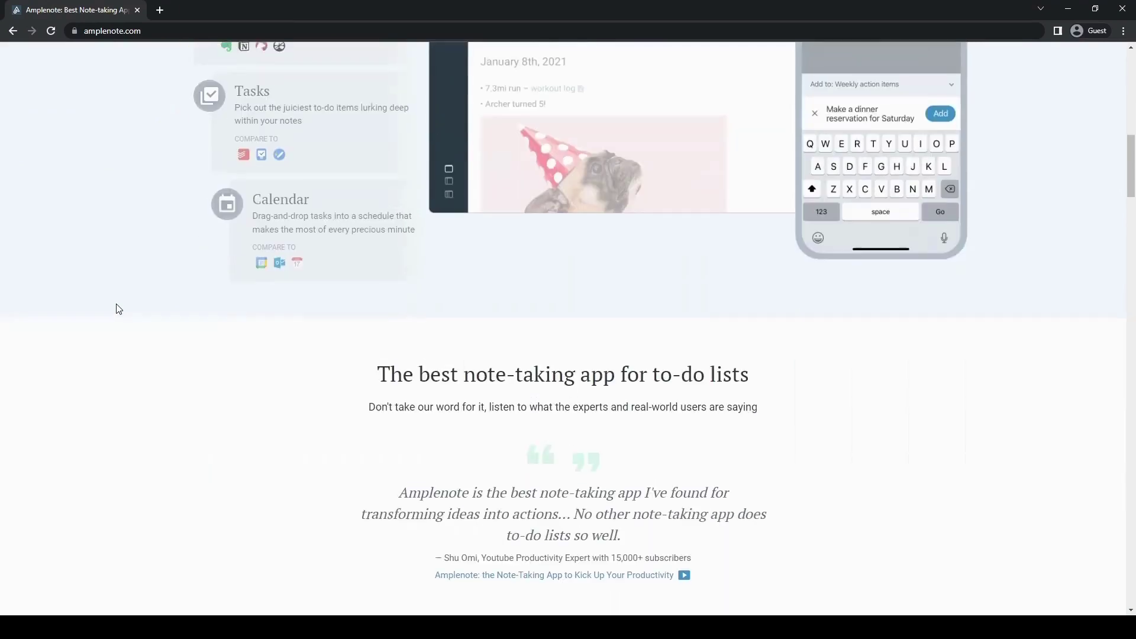
scroll(118, 309, down, 11)
scroll(115, 310, up, 16)
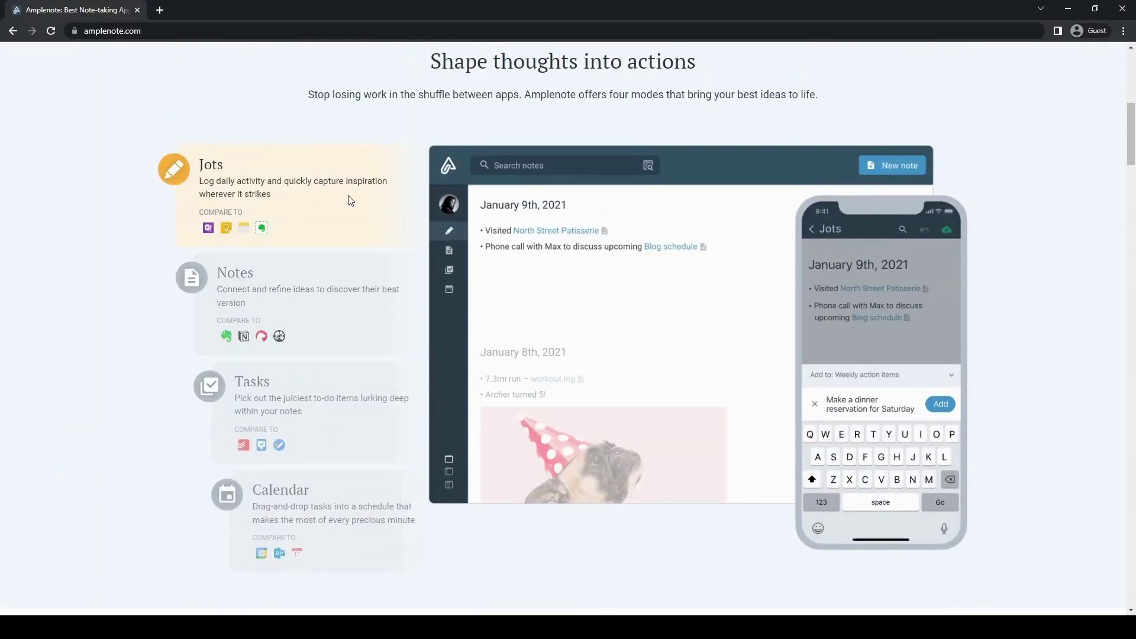
click(367, 302)
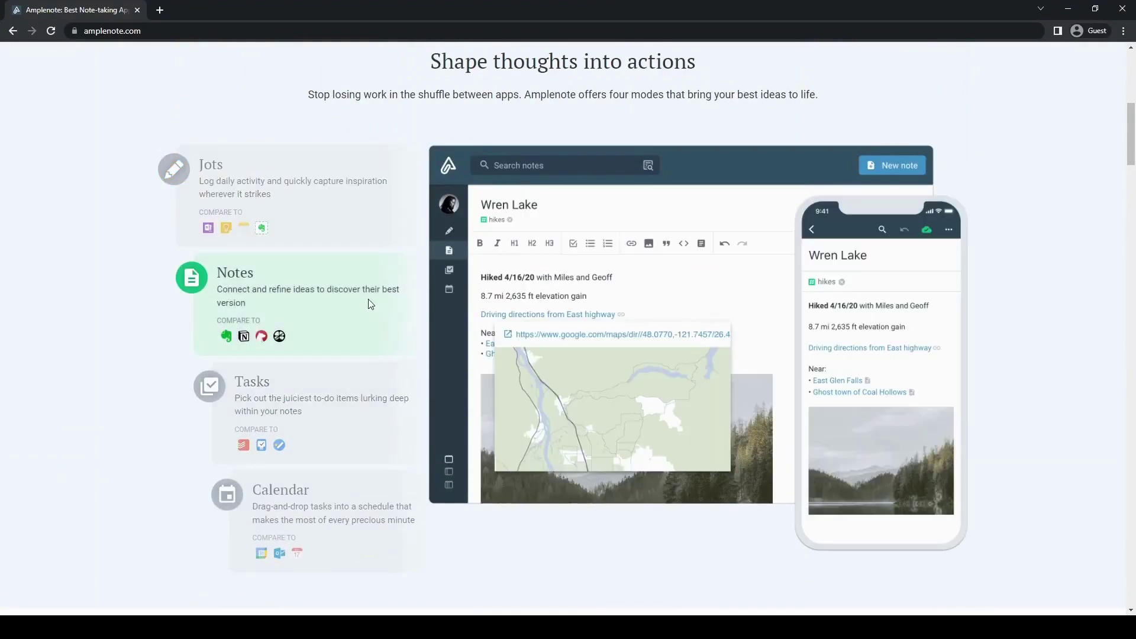
click(367, 401)
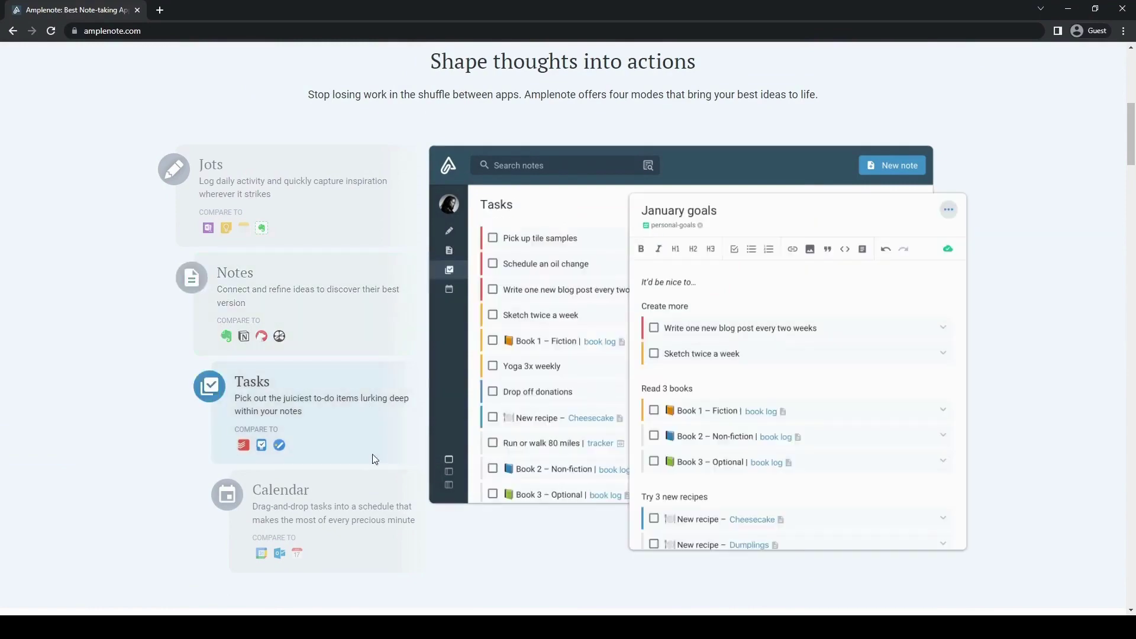
click(372, 512)
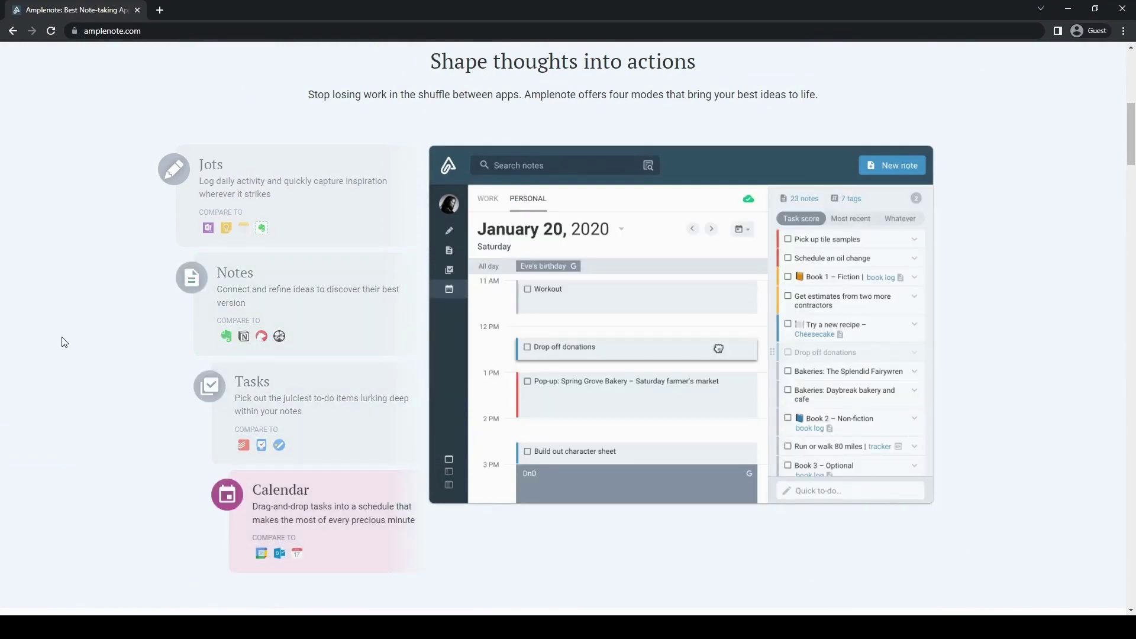
scroll(63, 342, down, 6)
scroll(64, 342, down, 11)
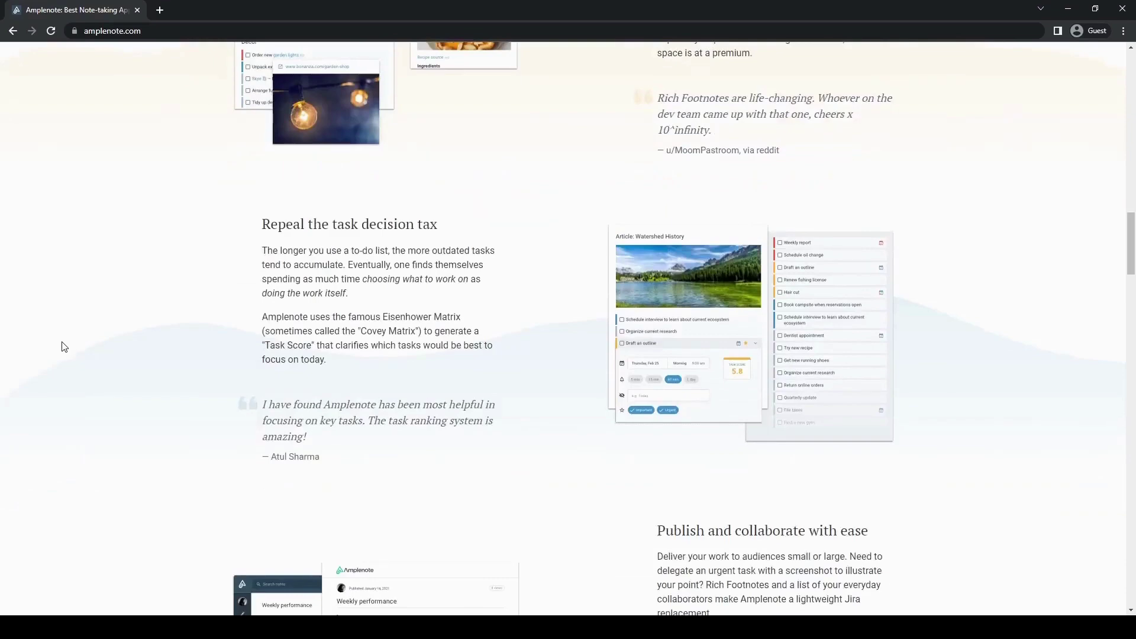
scroll(245, 319, up, 1)
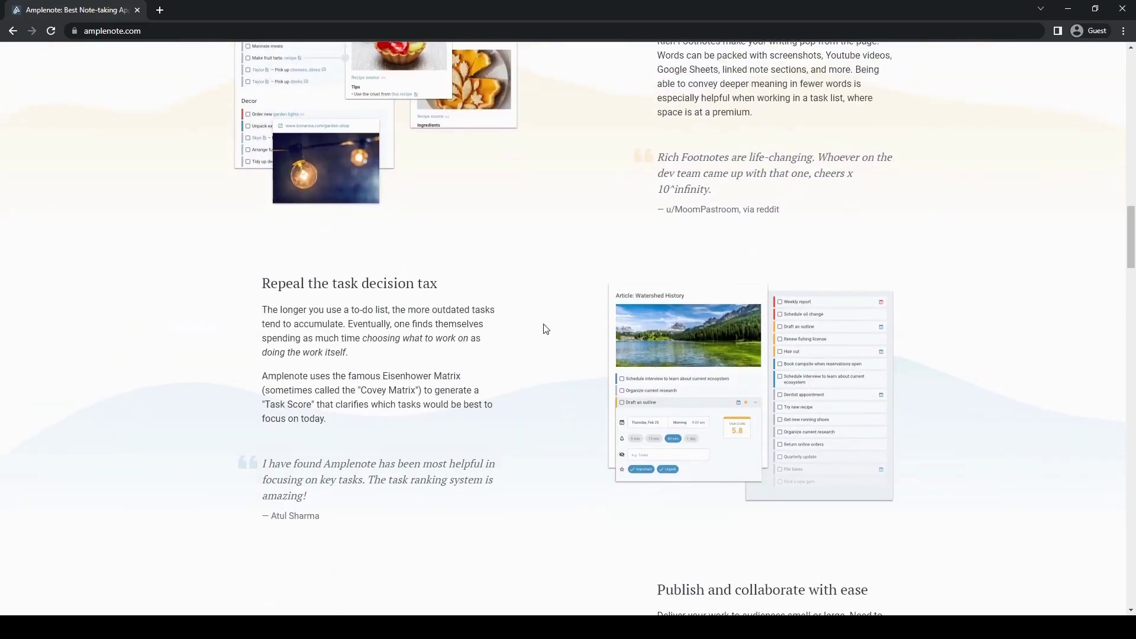
scroll(566, 373, up, 3)
scroll(563, 373, down, 11)
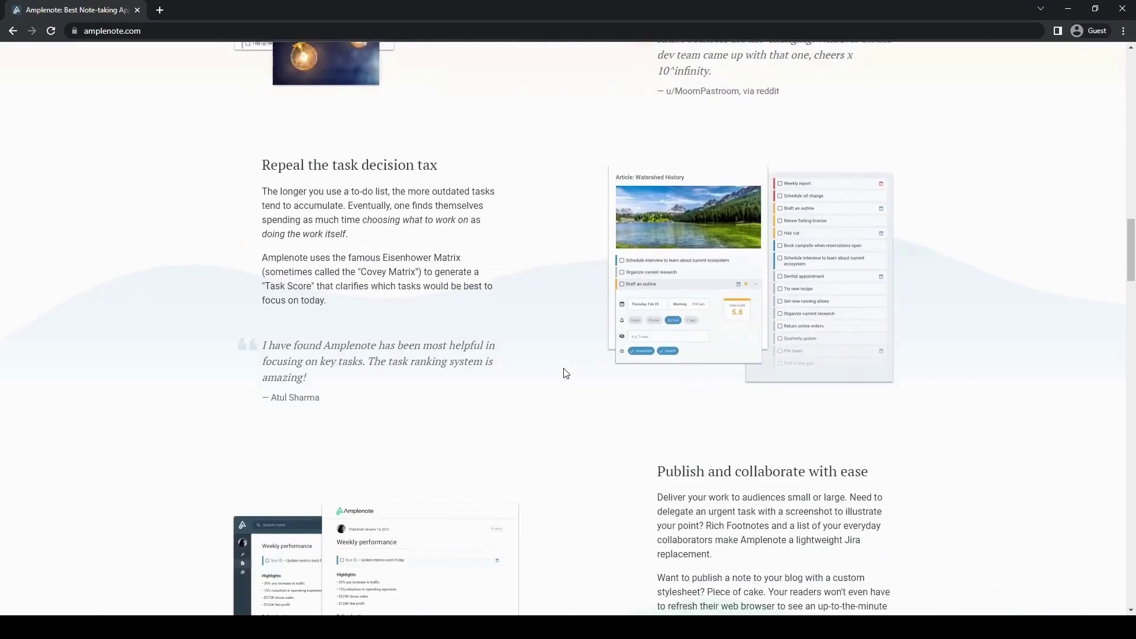
scroll(563, 372, up, 11)
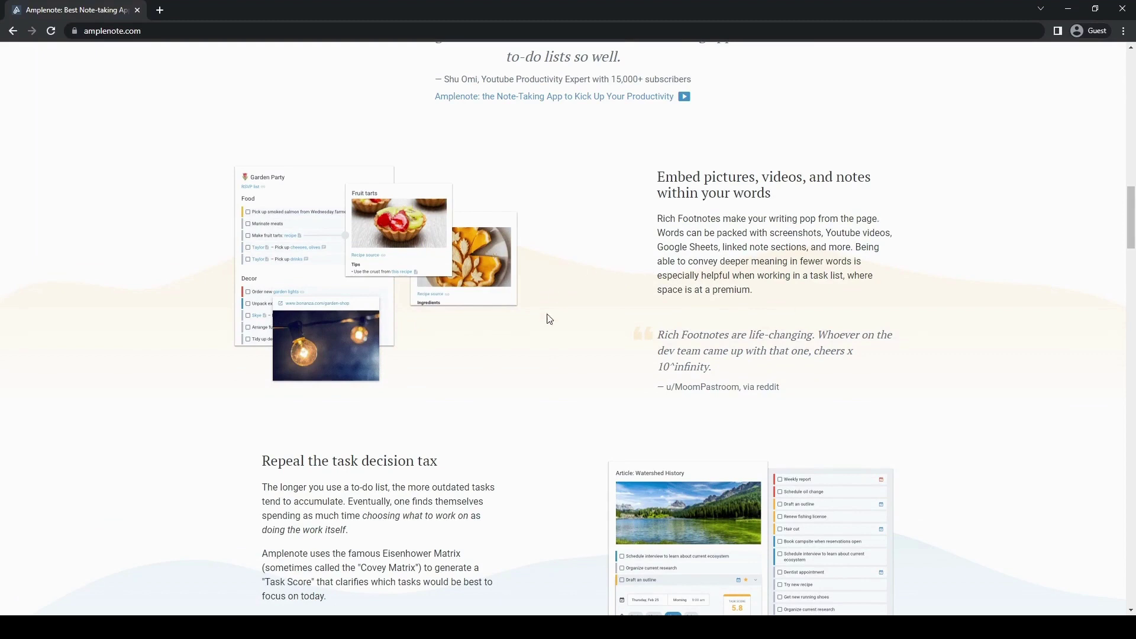
scroll(604, 302, down, 4)
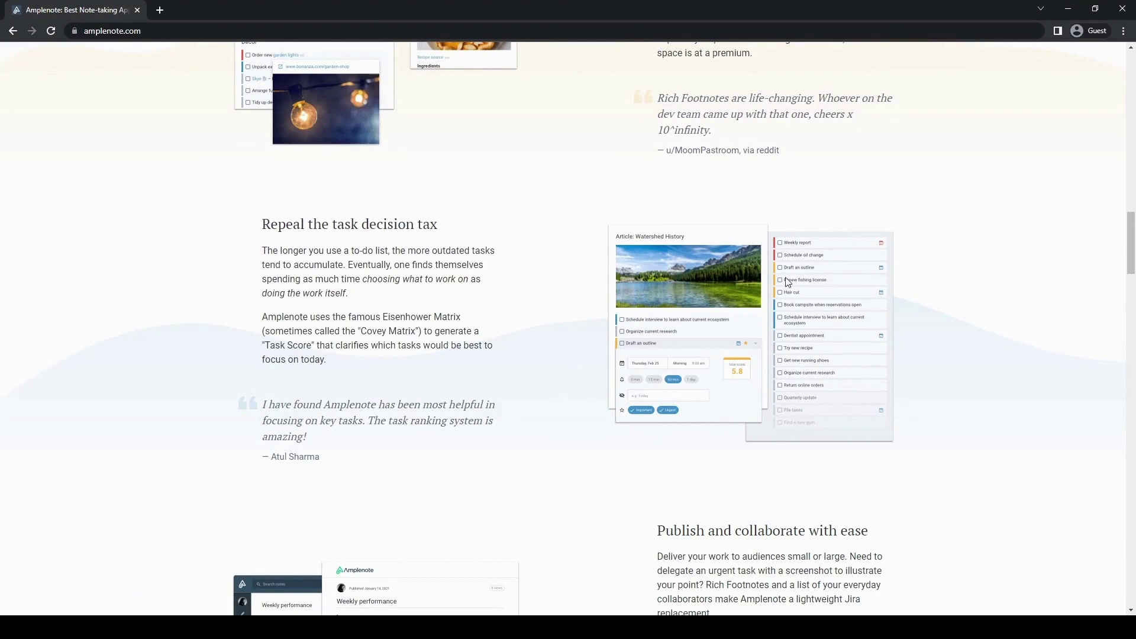
scroll(577, 417, down, 4)
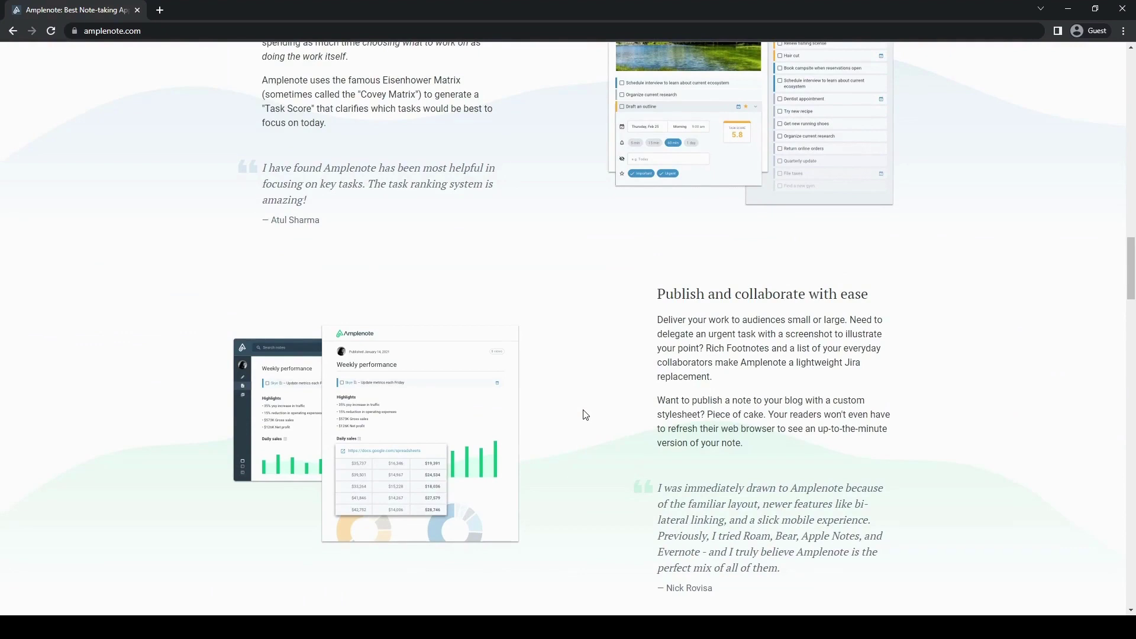
scroll(585, 414, down, 2)
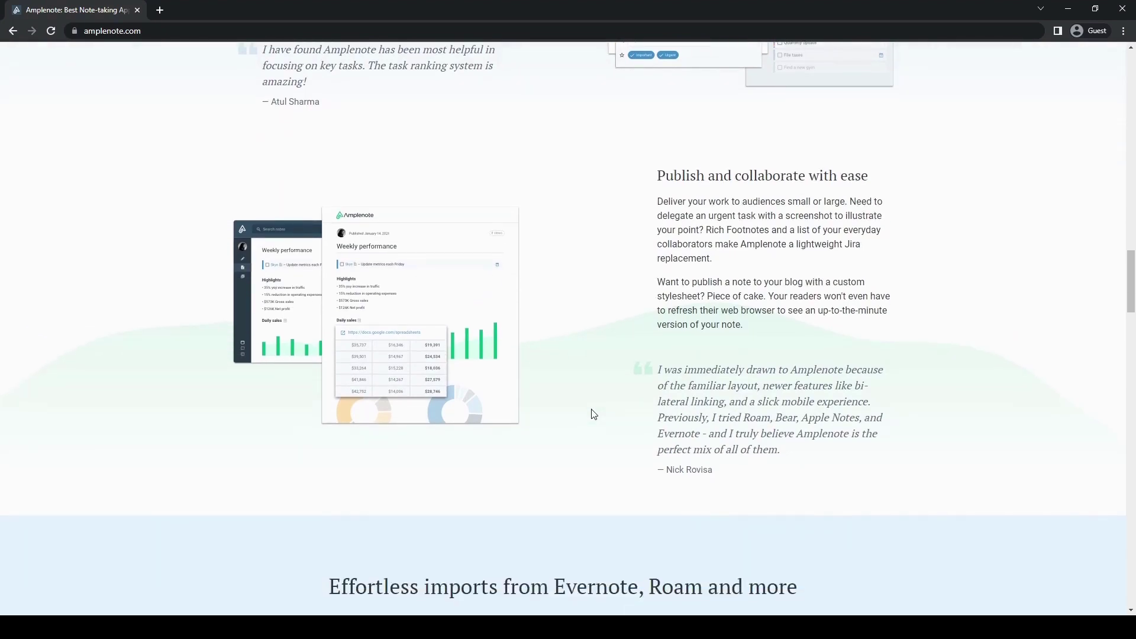
scroll(592, 412, down, 3)
scroll(591, 416, up, 3)
scroll(600, 412, down, 10)
scroll(223, 395, up, 4)
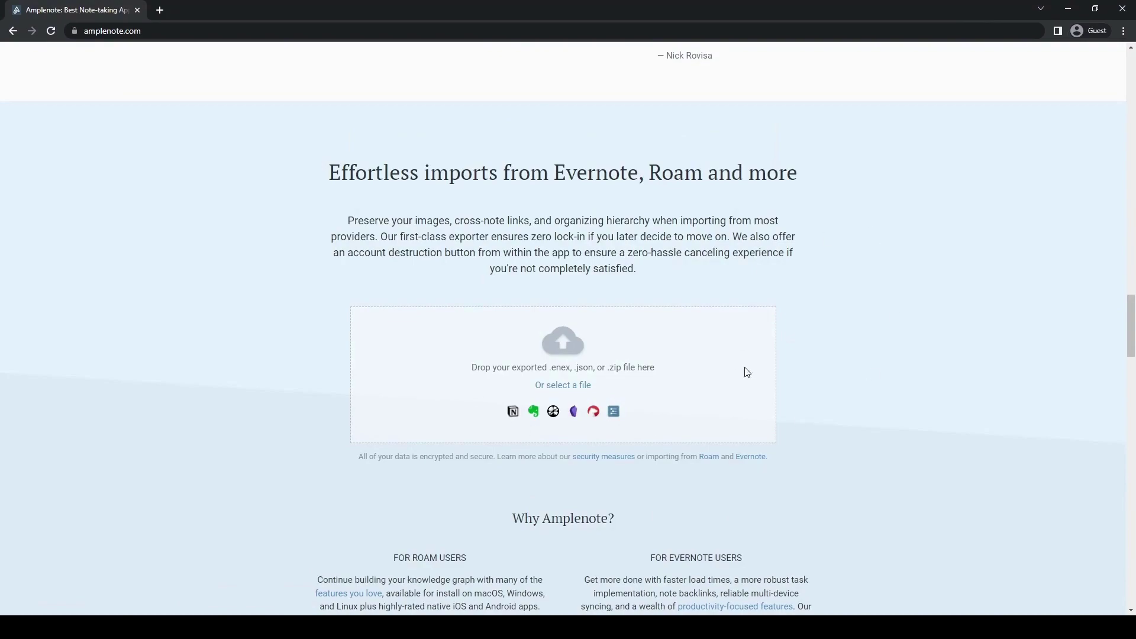
scroll(921, 373, down, 11)
scroll(923, 377, down, 15)
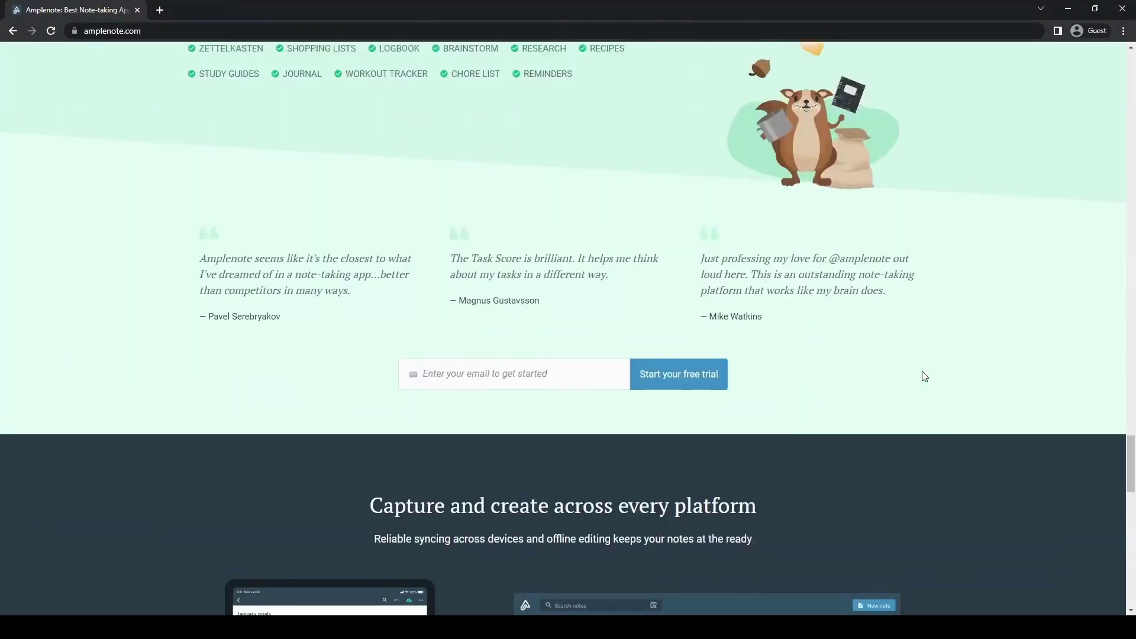
scroll(923, 373, down, 8)
scroll(976, 343, up, 1)
middle_click(1001, 469)
scroll(1007, 532, down, 7)
scroll(1007, 178, up, 20)
Log in from the Amplenote homepage to reach the July 14th, 2023 daily jot.
middle_click(1009, 181)
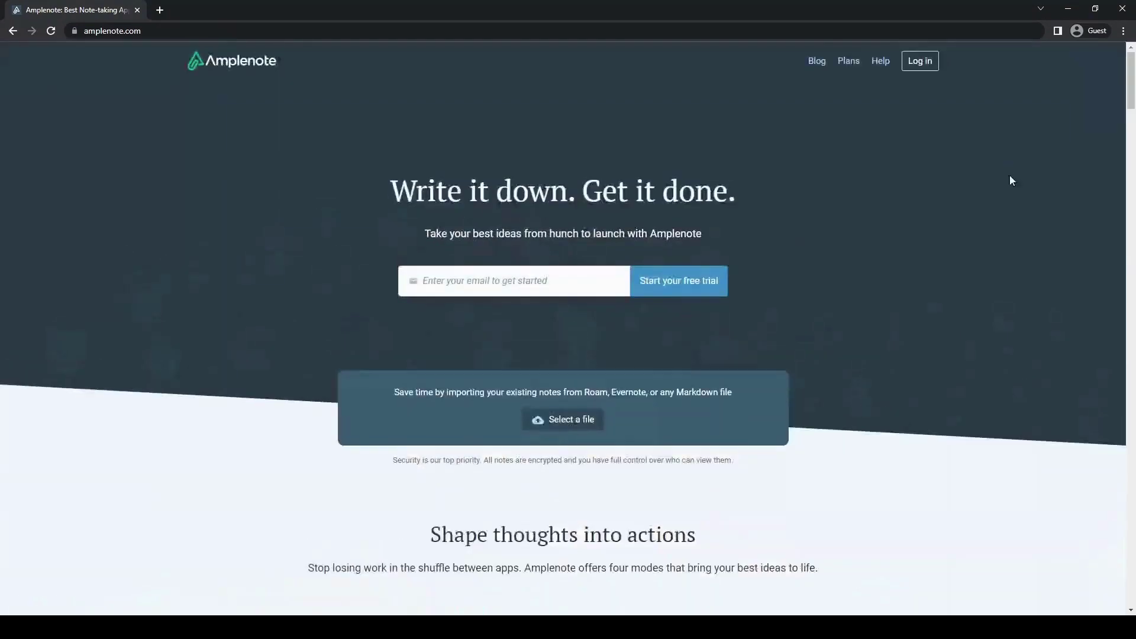
click(919, 70)
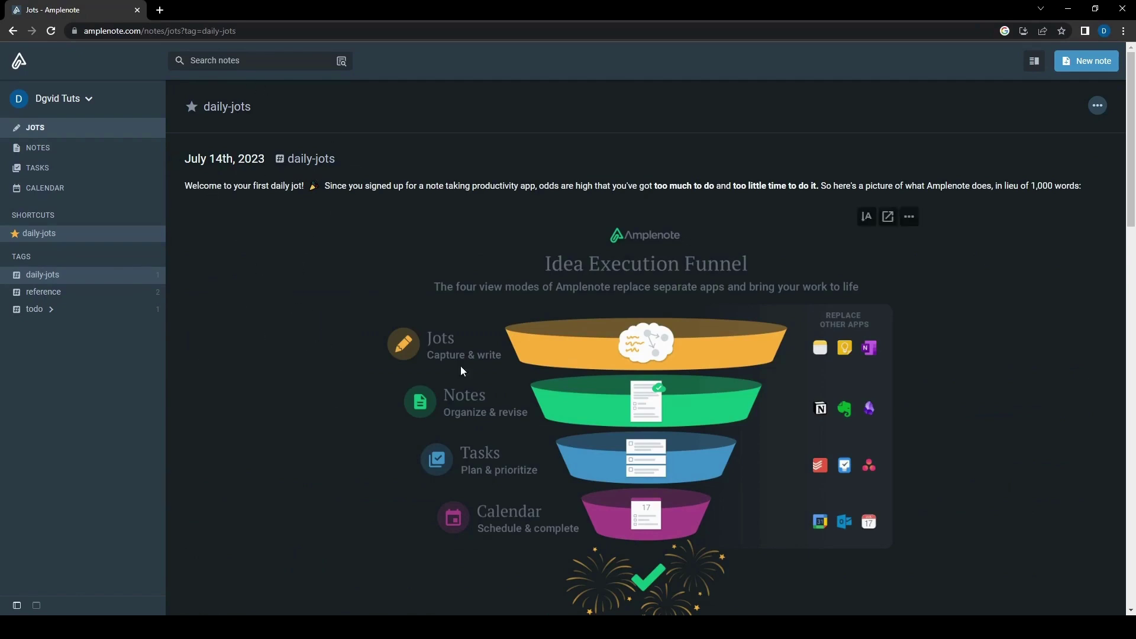
Scroll down through the July 14th daily jot and back up to the top.
scroll(274, 318, down, 3)
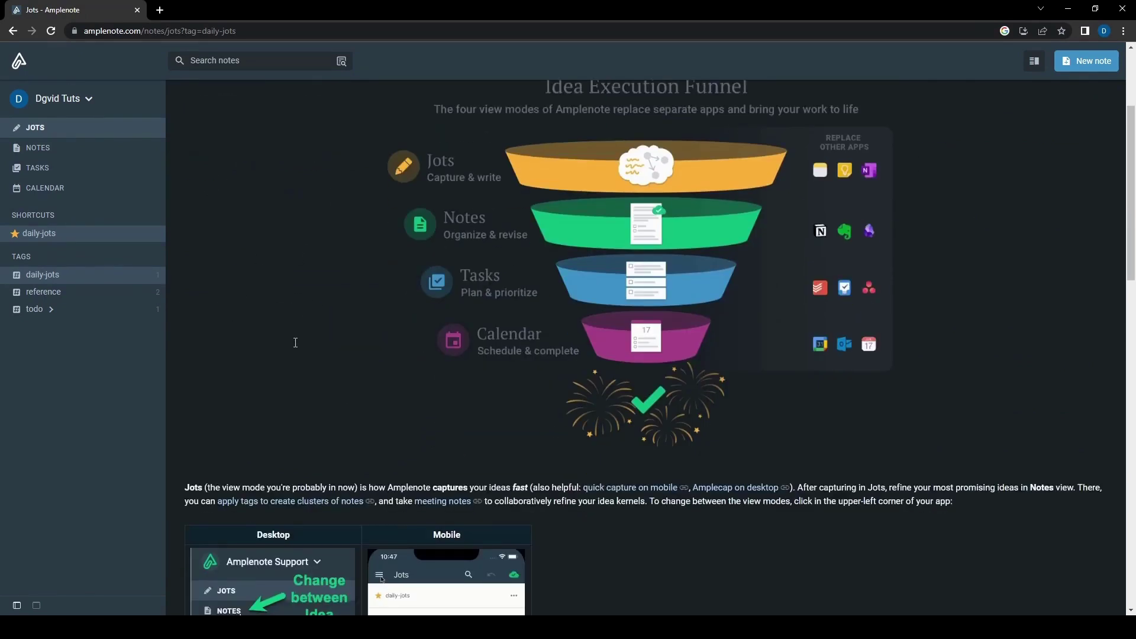
scroll(296, 342, down, 5)
scroll(846, 347, down, 4)
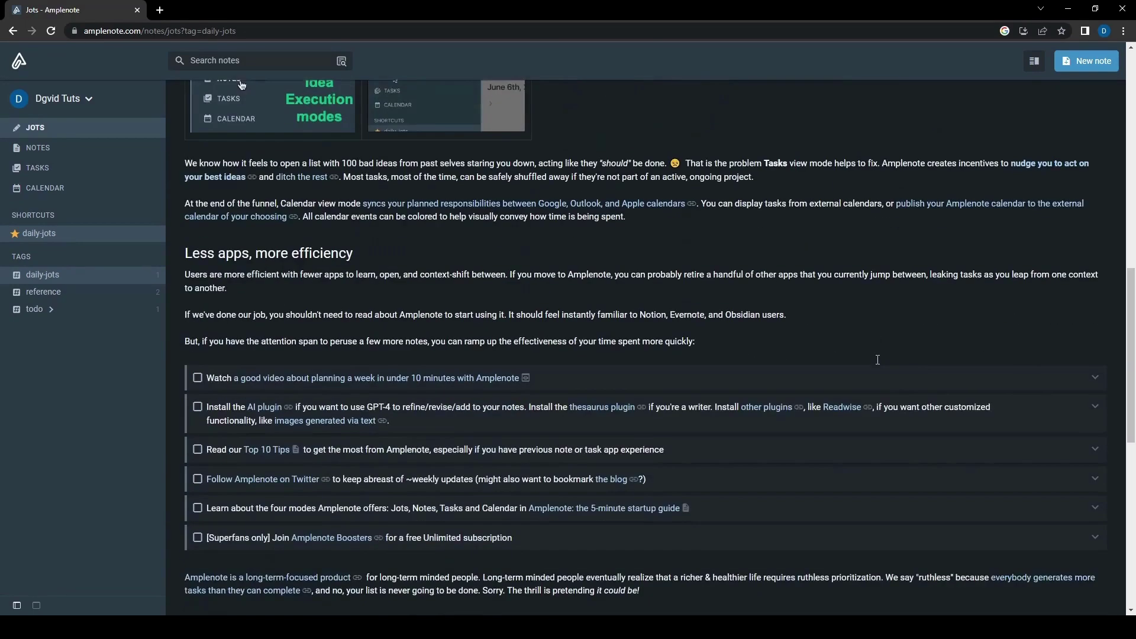
scroll(849, 437, down, 8)
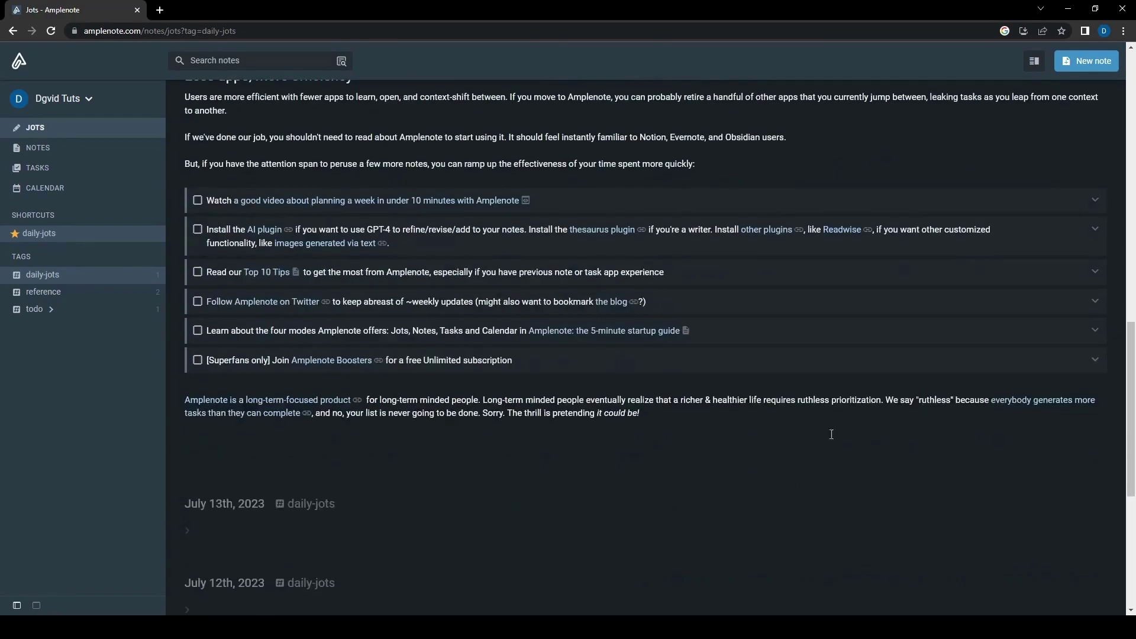
scroll(849, 436, up, 10)
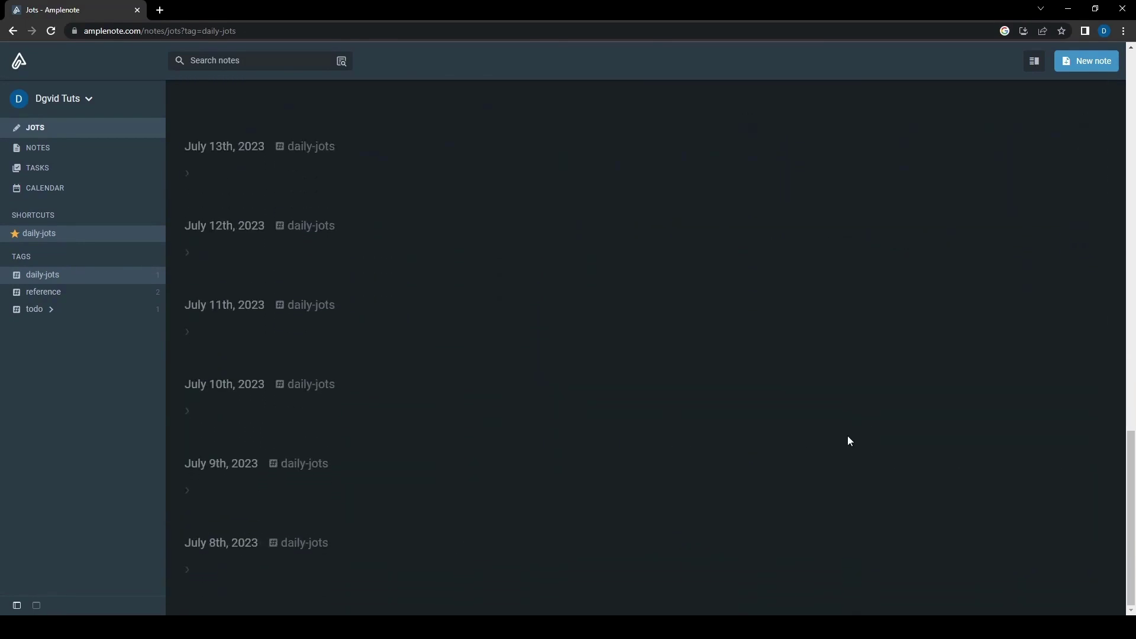
scroll(850, 441, up, 8)
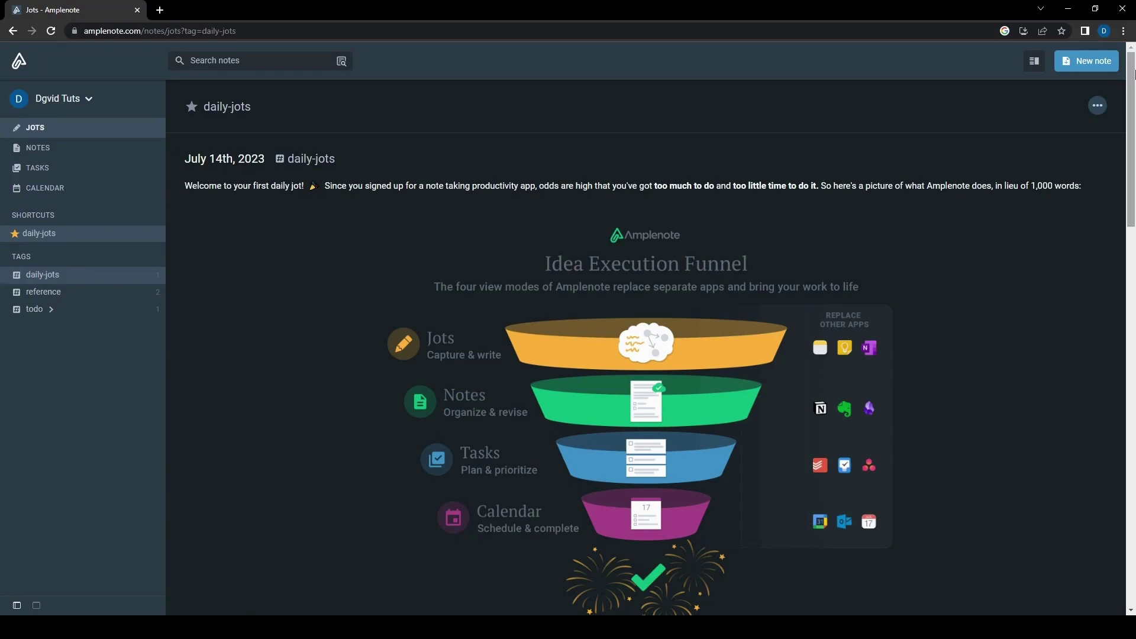
Check the daily-jots suggestion options, toggle the peek viewer on and off, then go to Notes.
click(1096, 106)
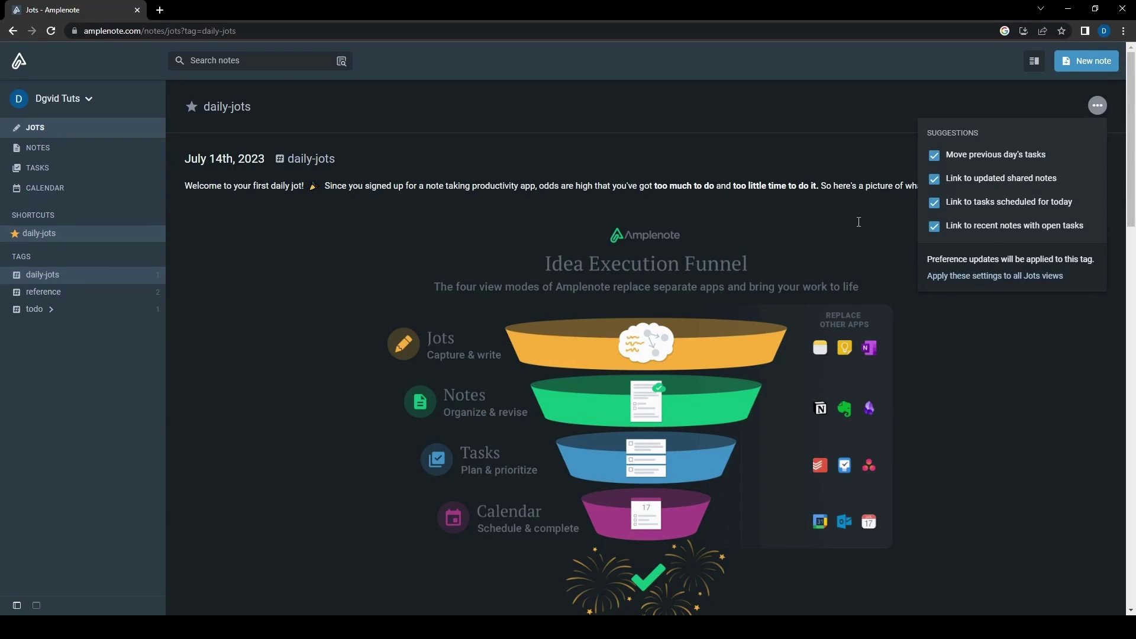
click(879, 140)
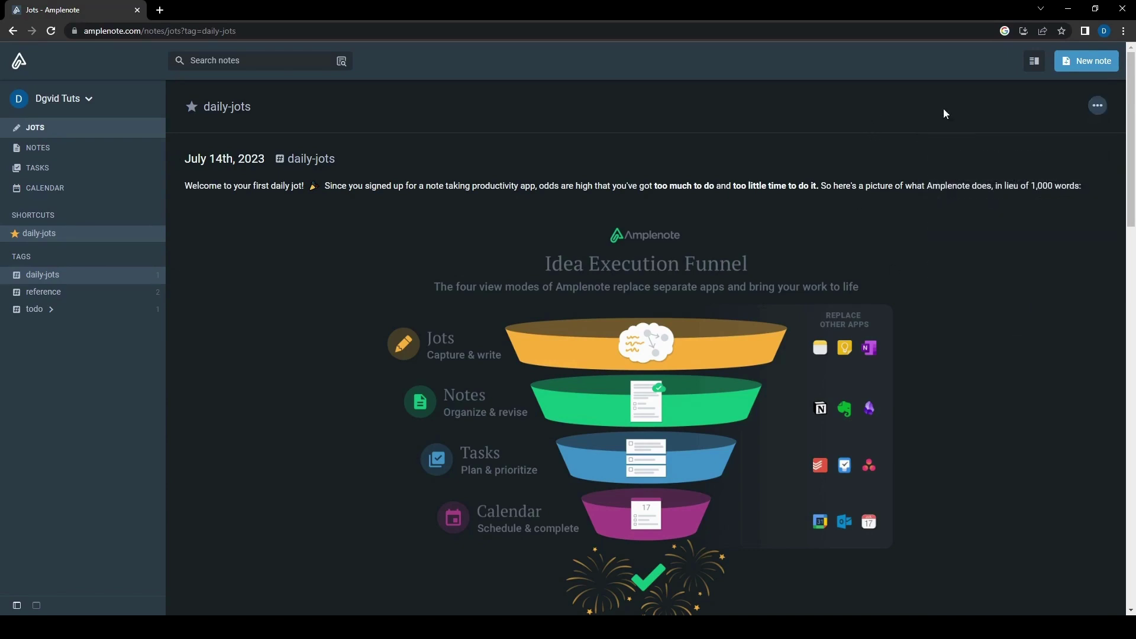
click(1035, 62)
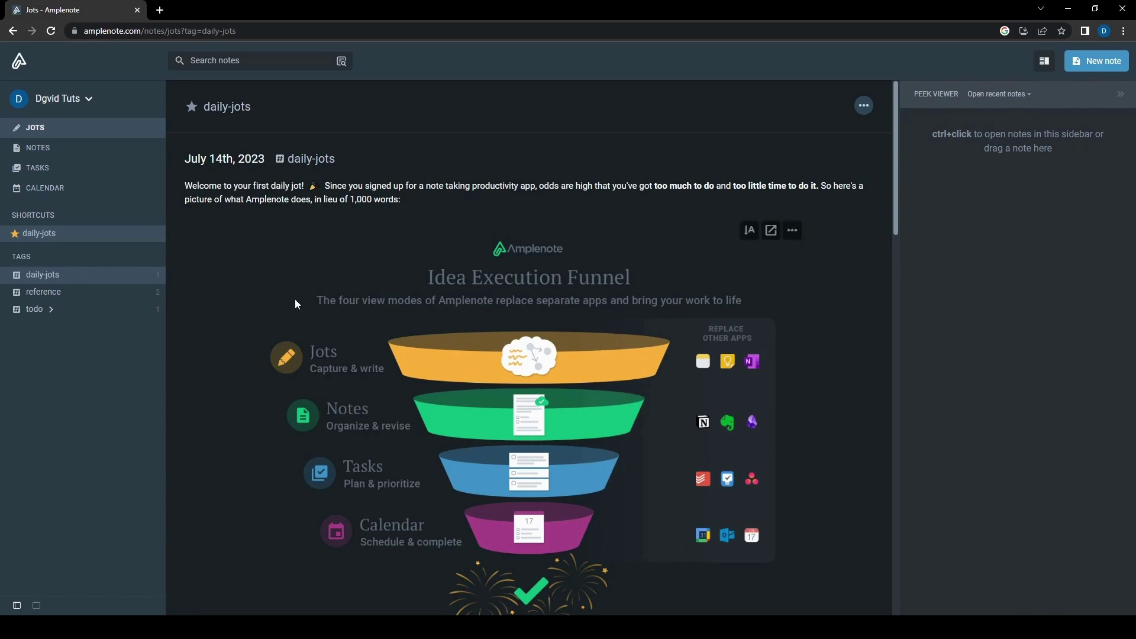
click(1044, 61)
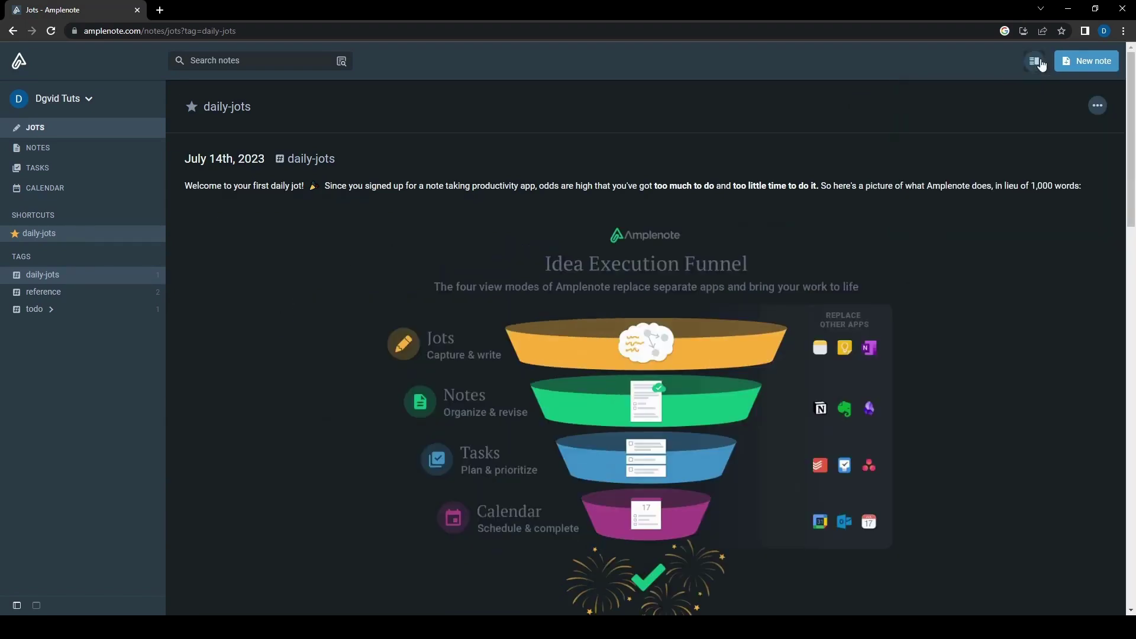
click(125, 152)
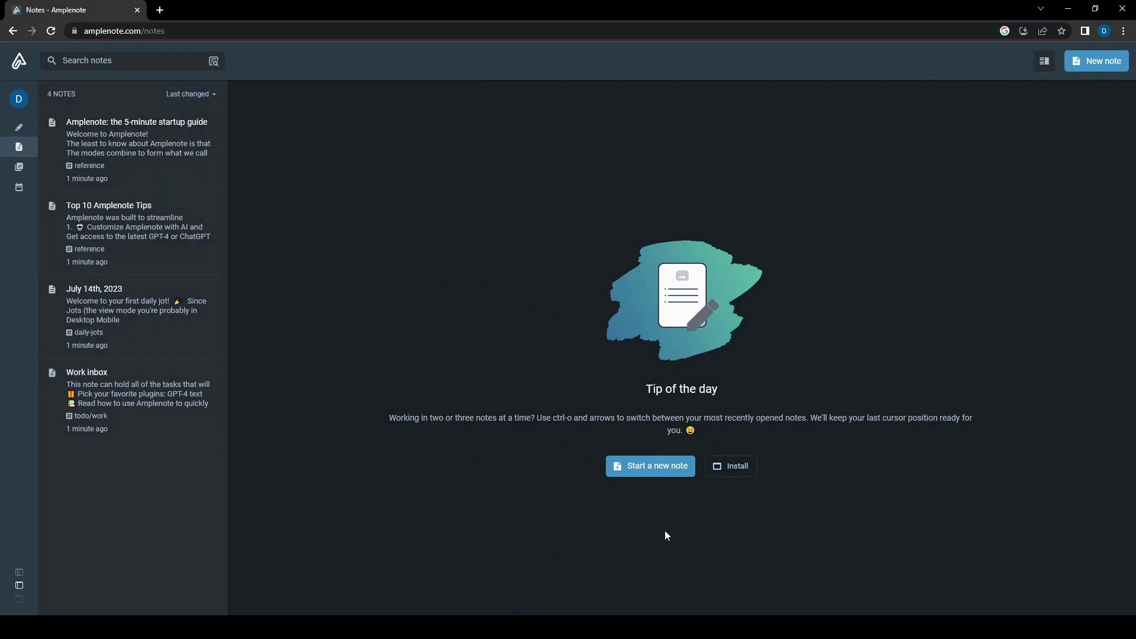
Open the 'Amplenote: the 5-minute startup guide' note from the Notes list and scroll through it.
click(19, 131)
click(65, 149)
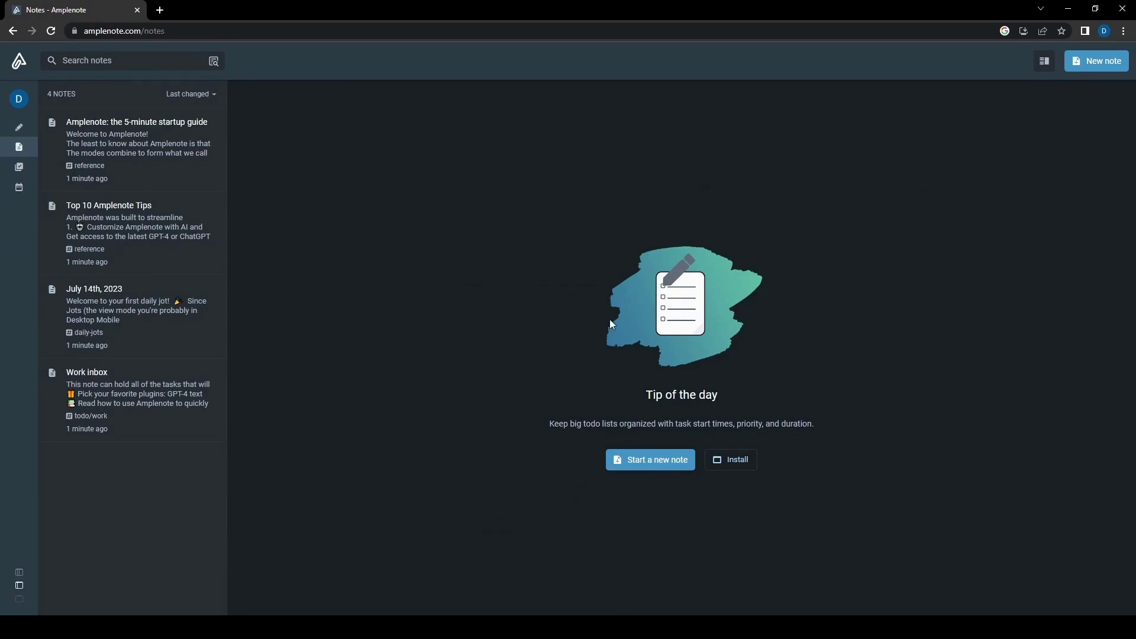
click(155, 151)
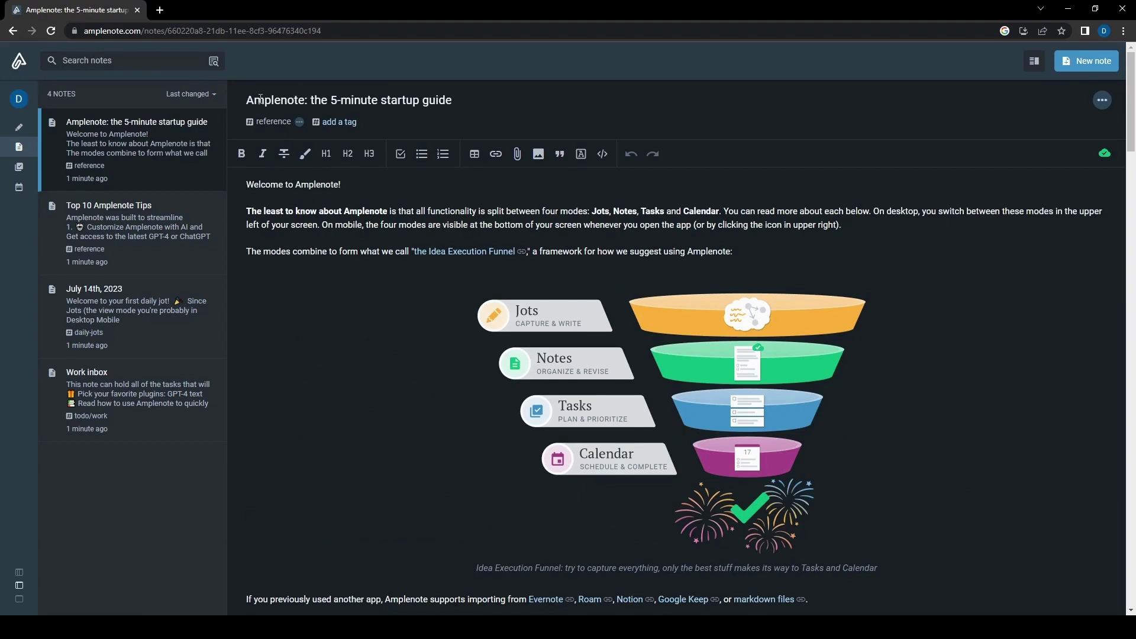
drag(260, 100, 403, 100)
click(447, 100)
scroll(452, 370, down, 15)
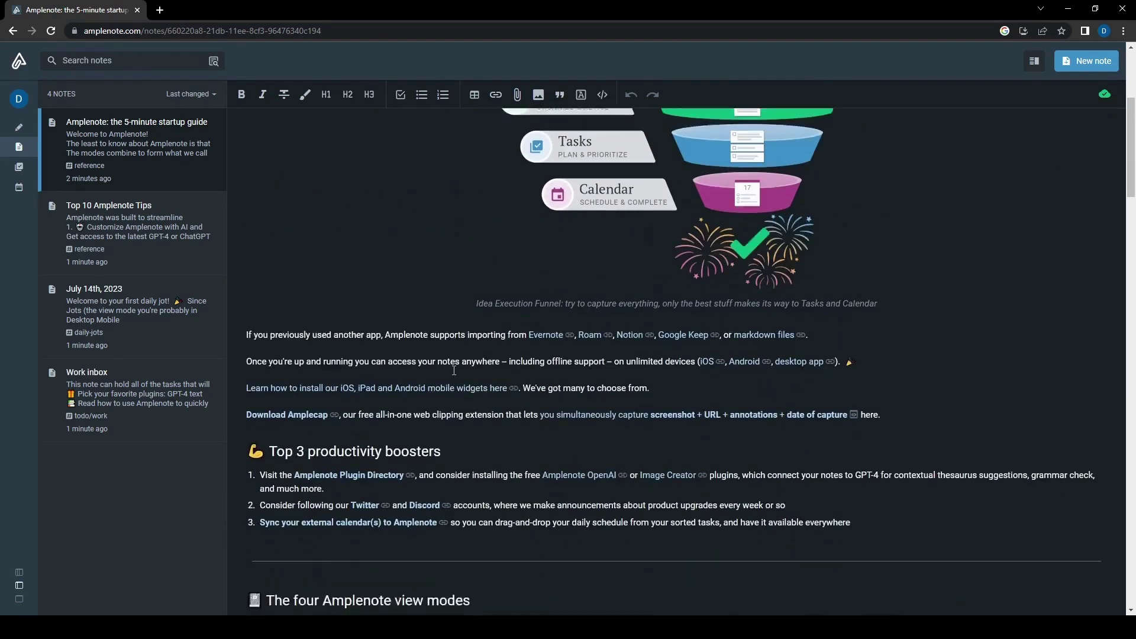
Browse the Tasks list, then open the startup guide note that the first task comes from.
click(23, 168)
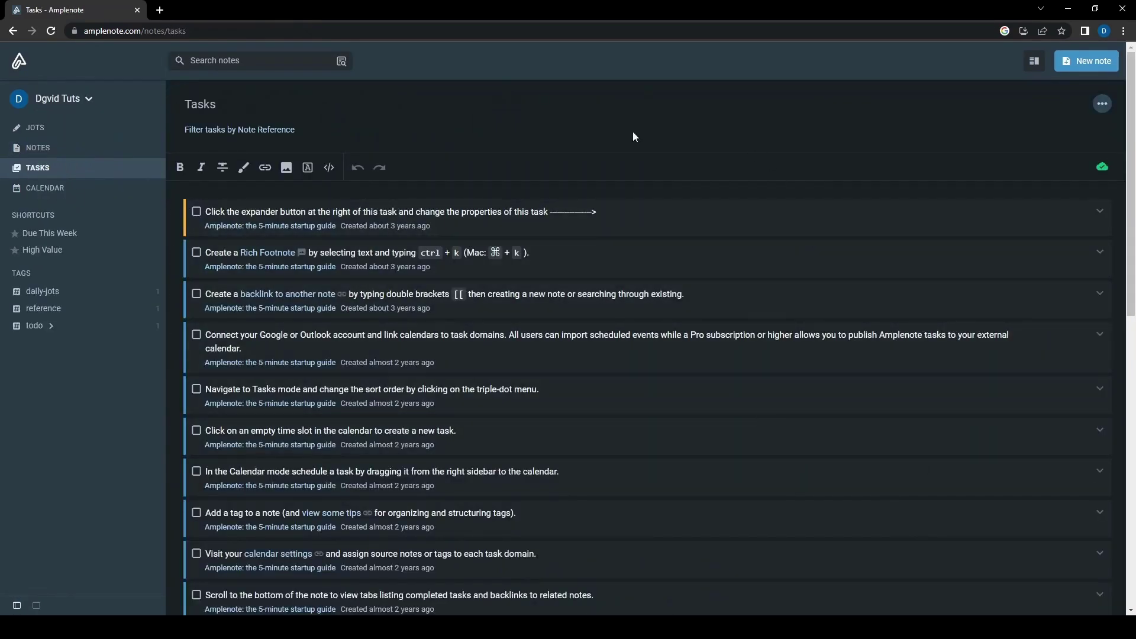
scroll(753, 419, down, 10)
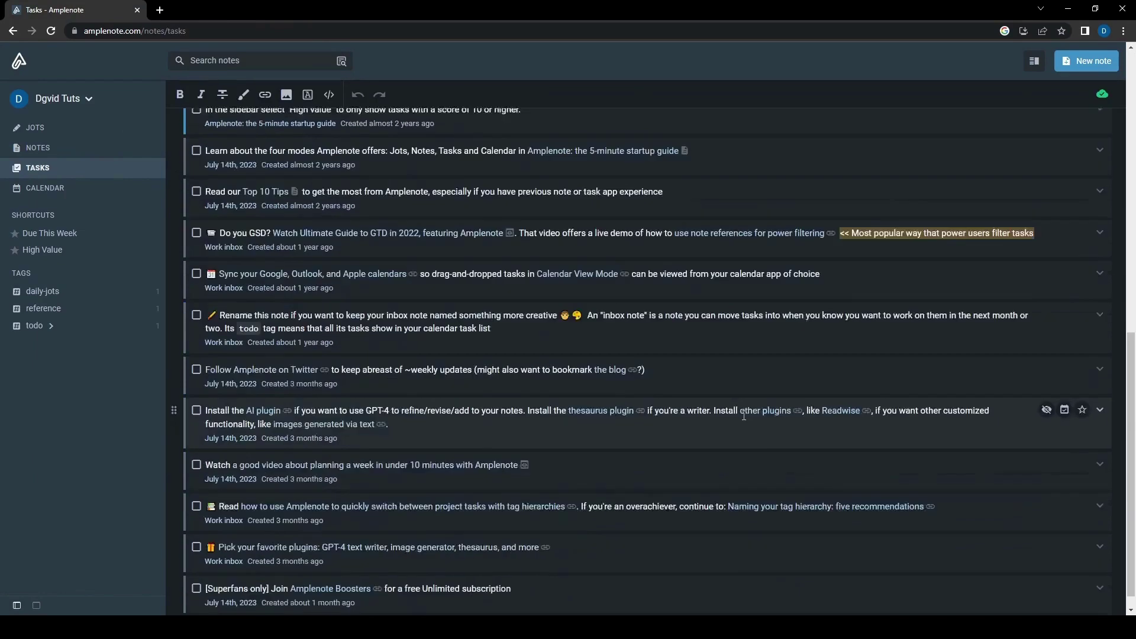
scroll(844, 478, up, 7)
scroll(843, 483, up, 4)
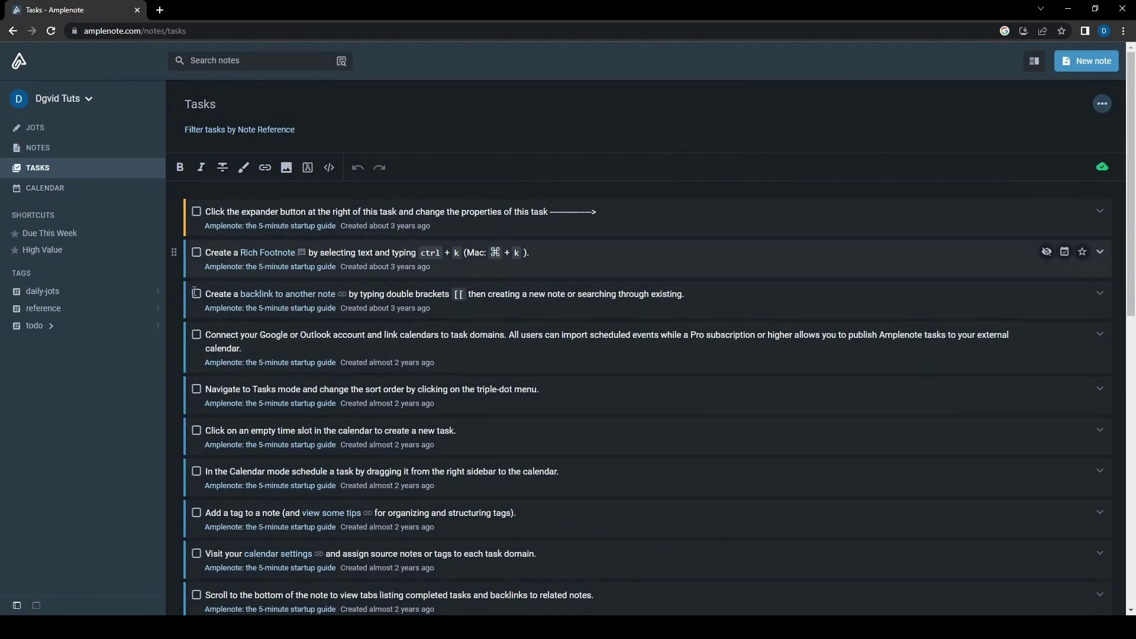
double_click(477, 213)
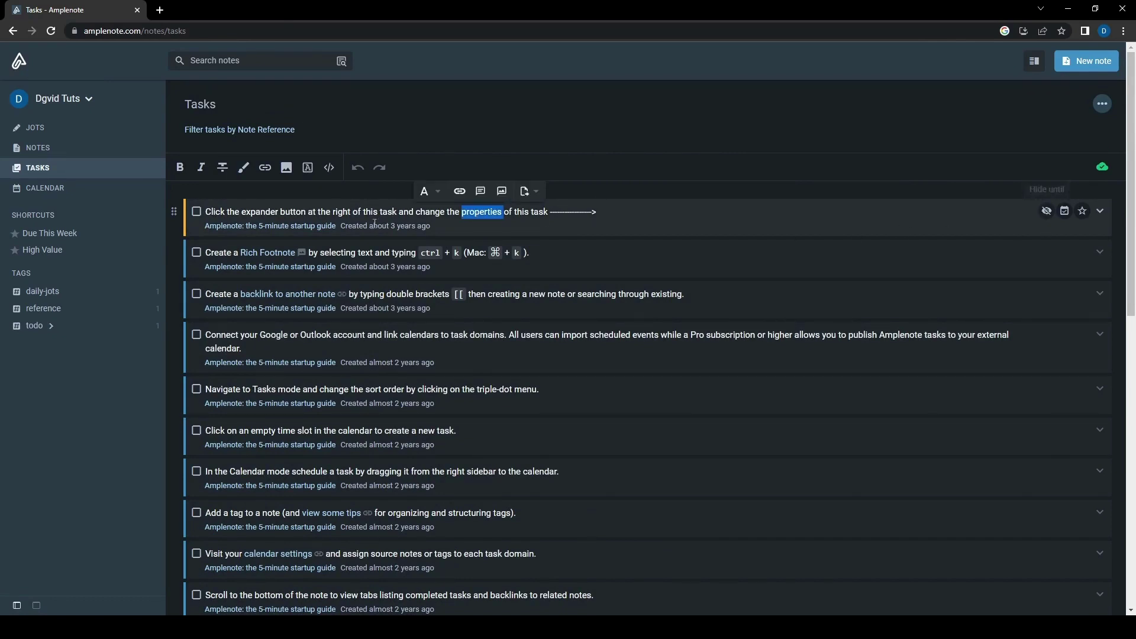
click(219, 227)
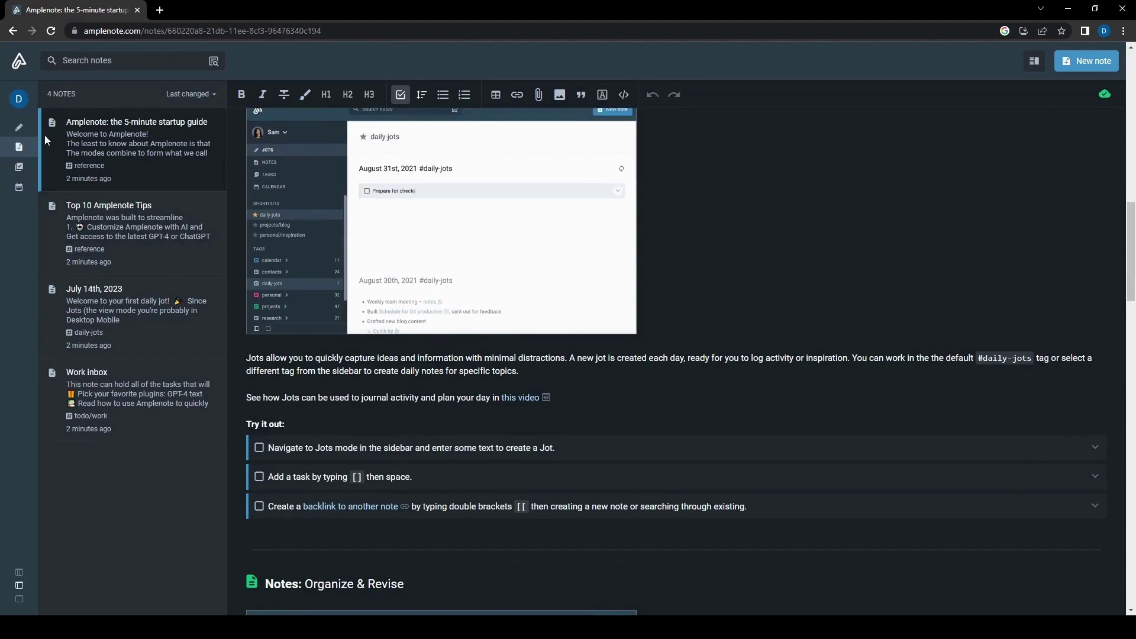
Scroll the Tasks list, then switch to the Calendar view for Friday, July 14, 2023.
click(19, 168)
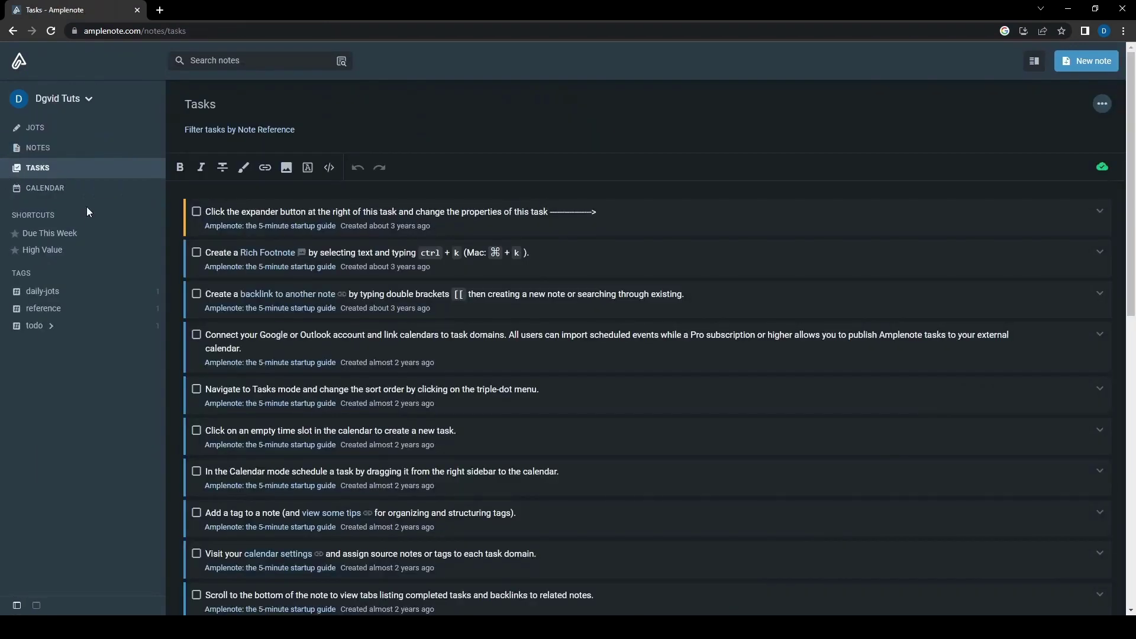
scroll(828, 423, down, 5)
scroll(832, 409, up, 5)
click(52, 192)
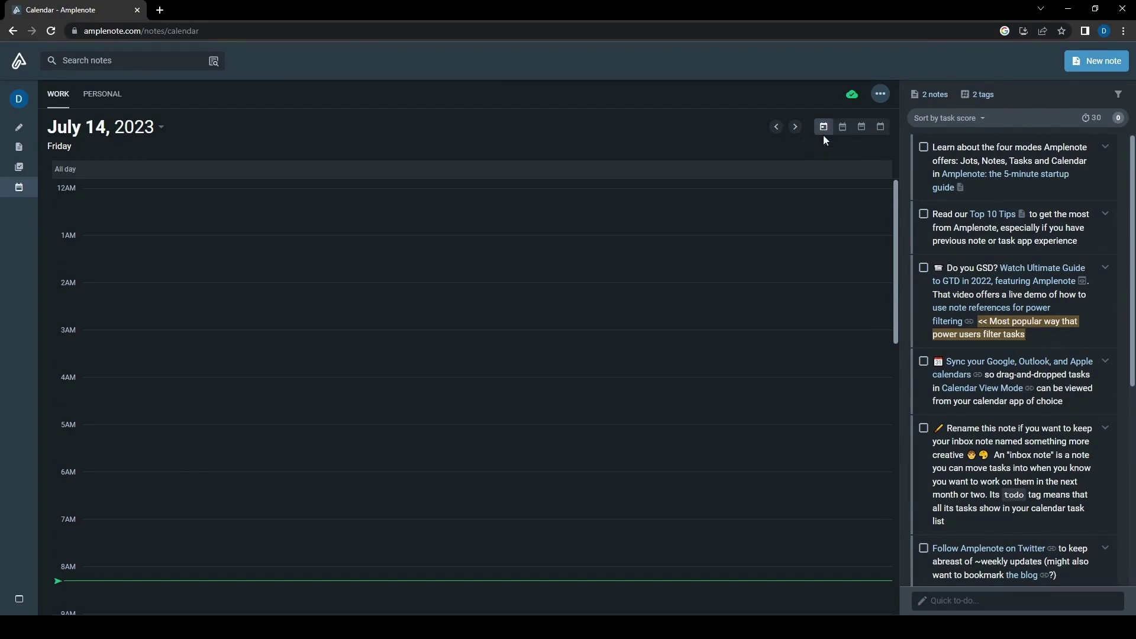
Preview the calendar's Four-day, Week and Month layouts, then return to the July 14 Day view.
click(843, 129)
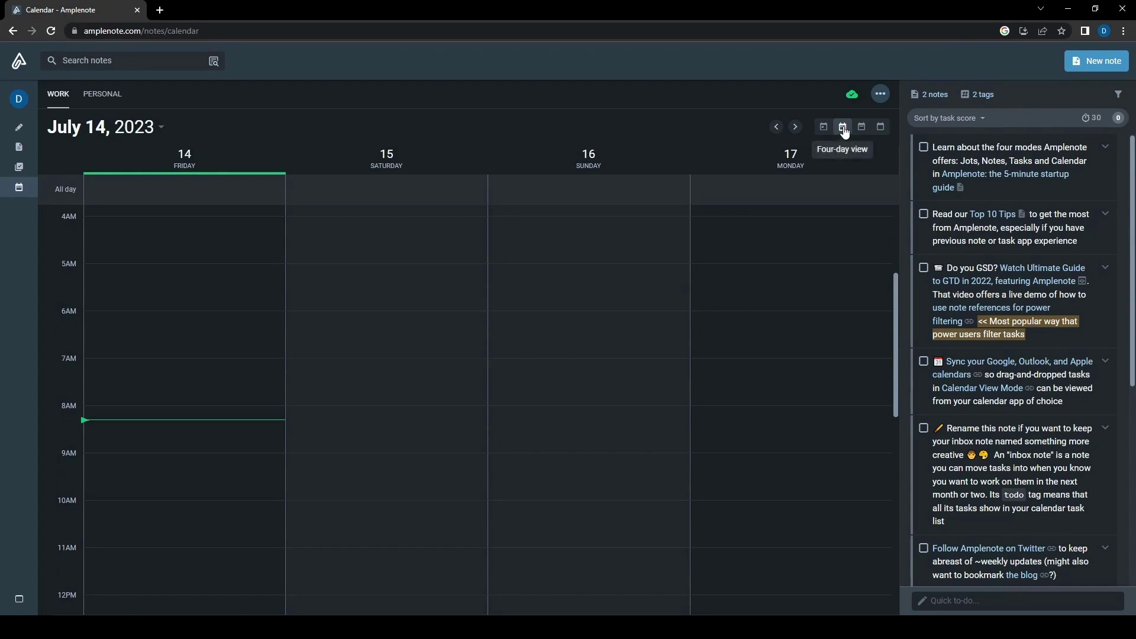
click(862, 130)
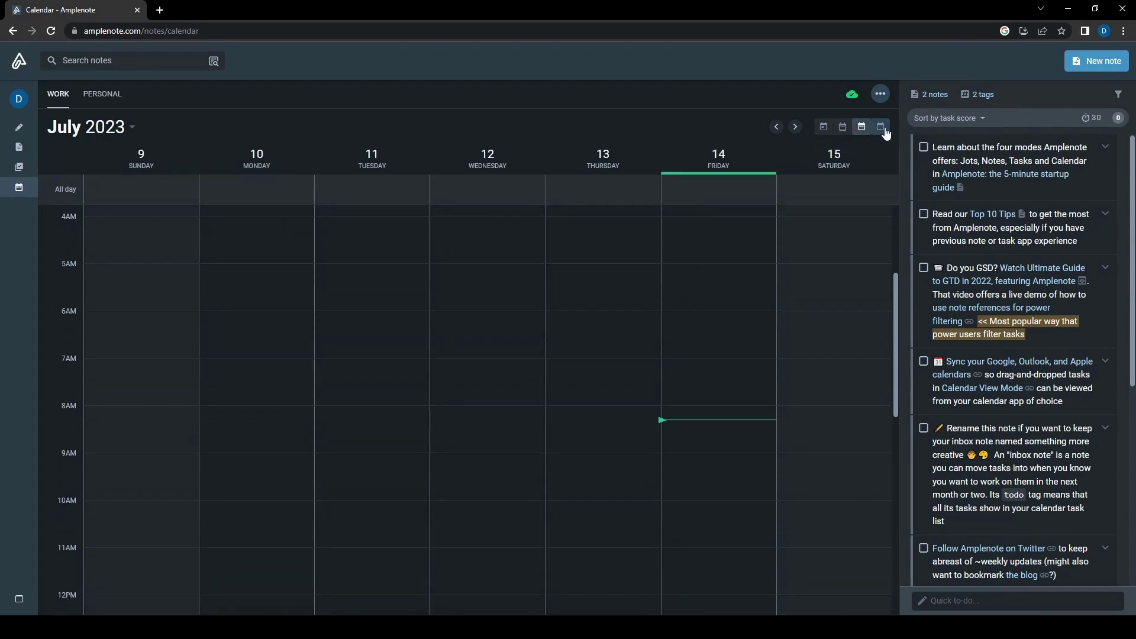
click(882, 129)
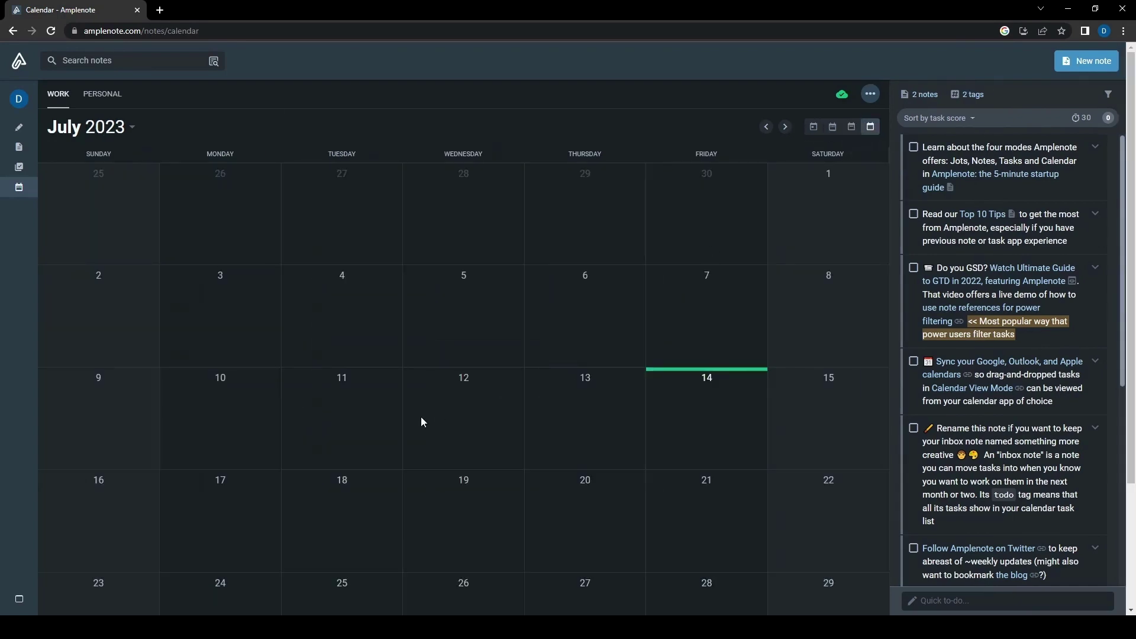
click(815, 129)
scroll(414, 375, down, 1)
scroll(402, 380, up, 1)
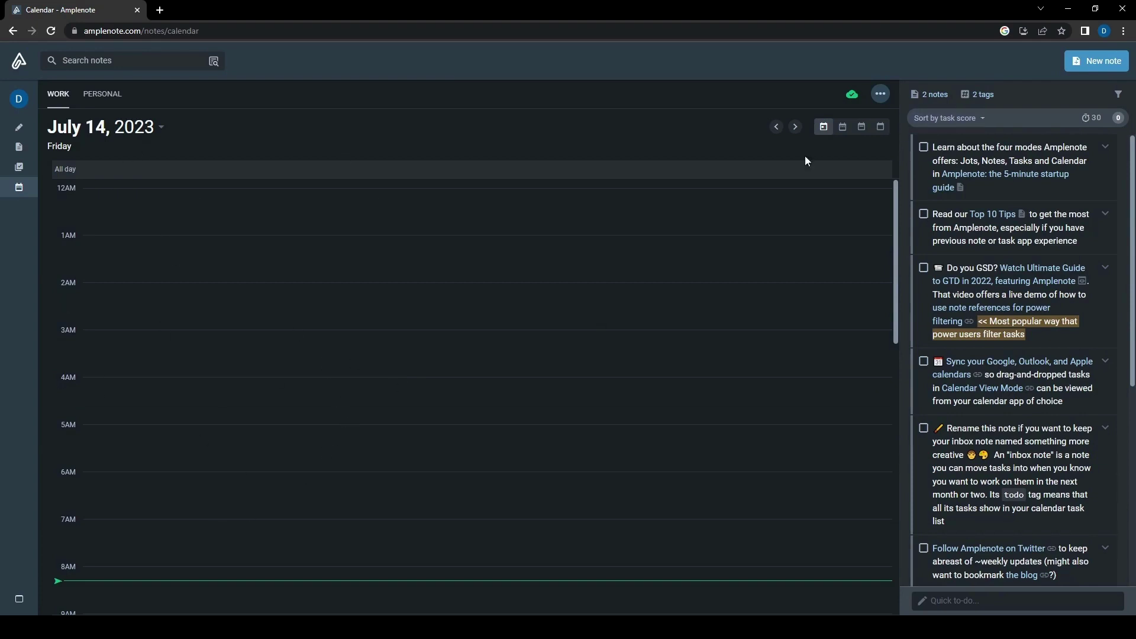
Cycle through Four-day and Week to the Month view of July 2023 and scroll it.
click(842, 127)
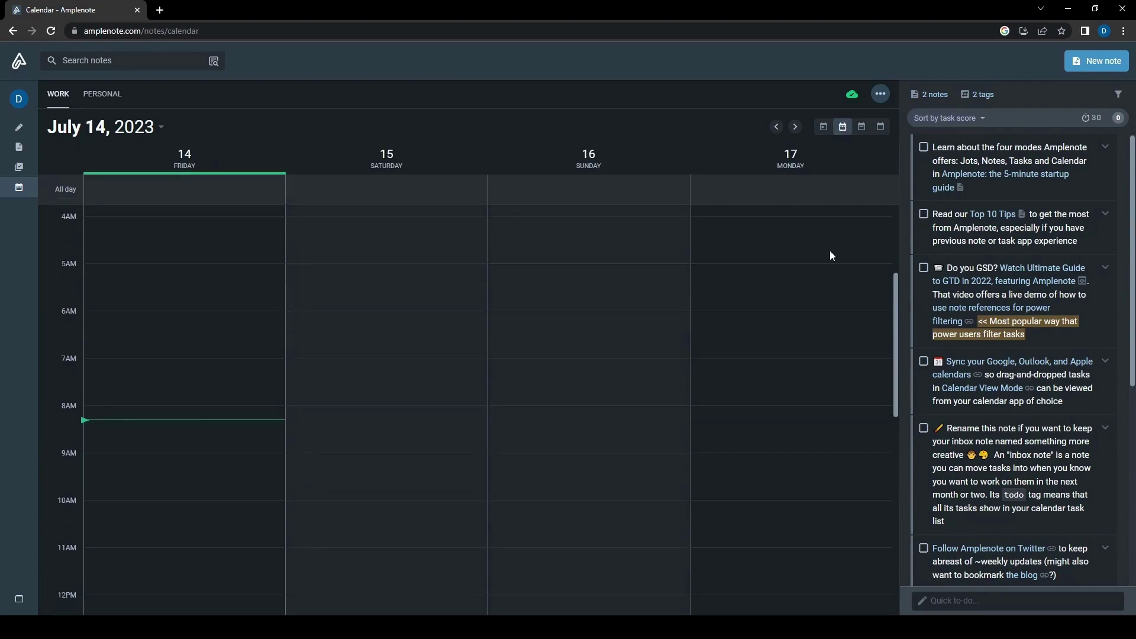
click(862, 127)
click(882, 127)
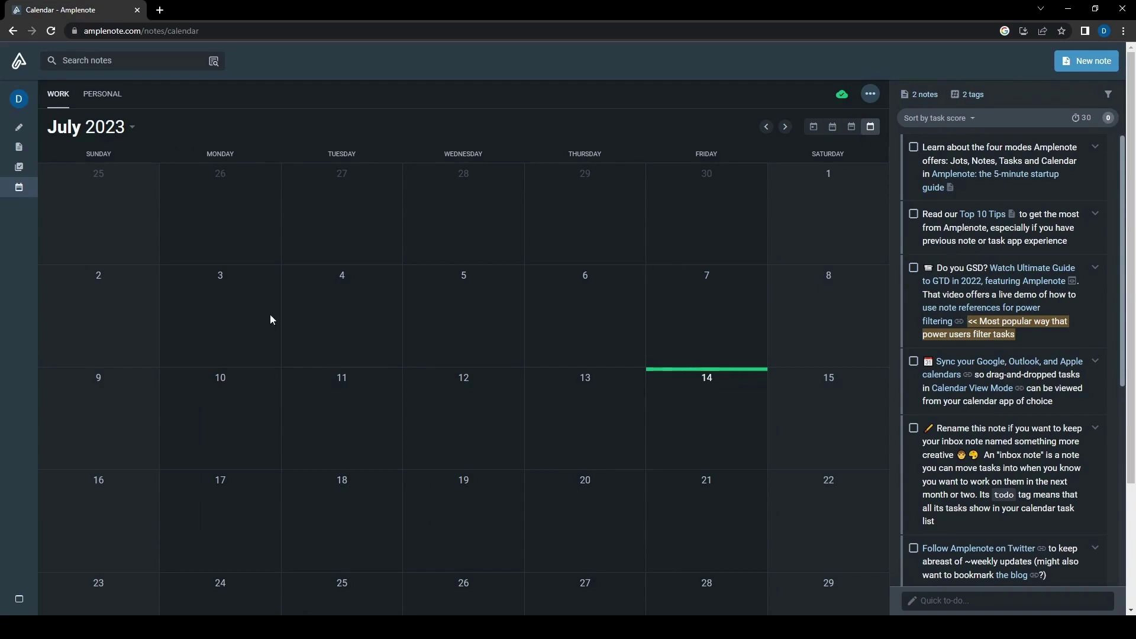
scroll(598, 431, down, 3)
scroll(580, 445, up, 3)
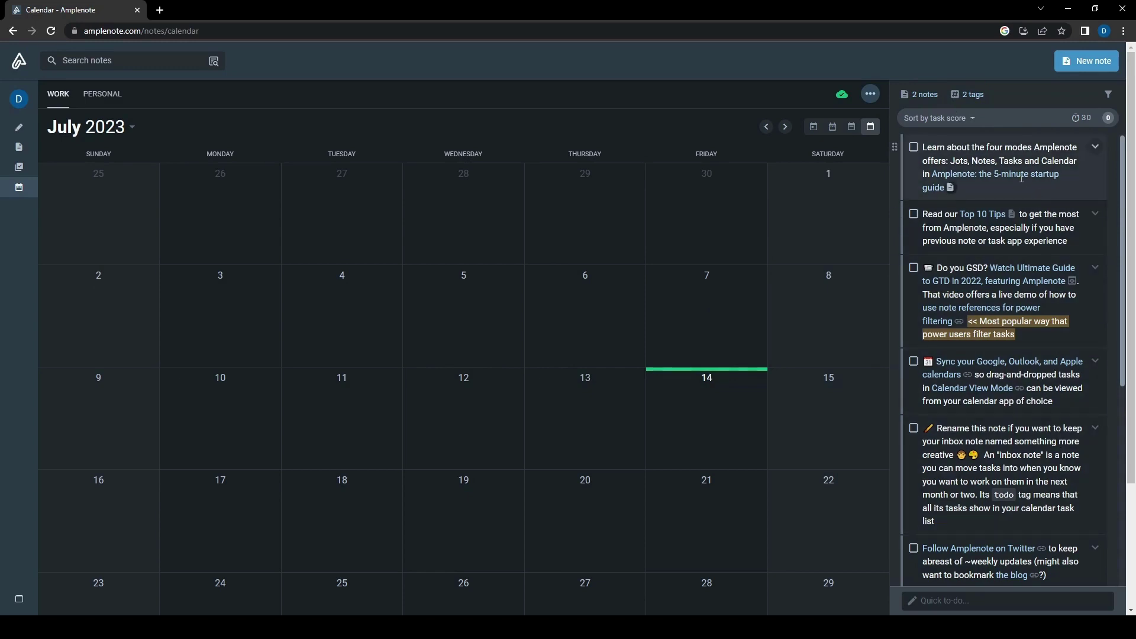
scroll(1009, 296, down, 6)
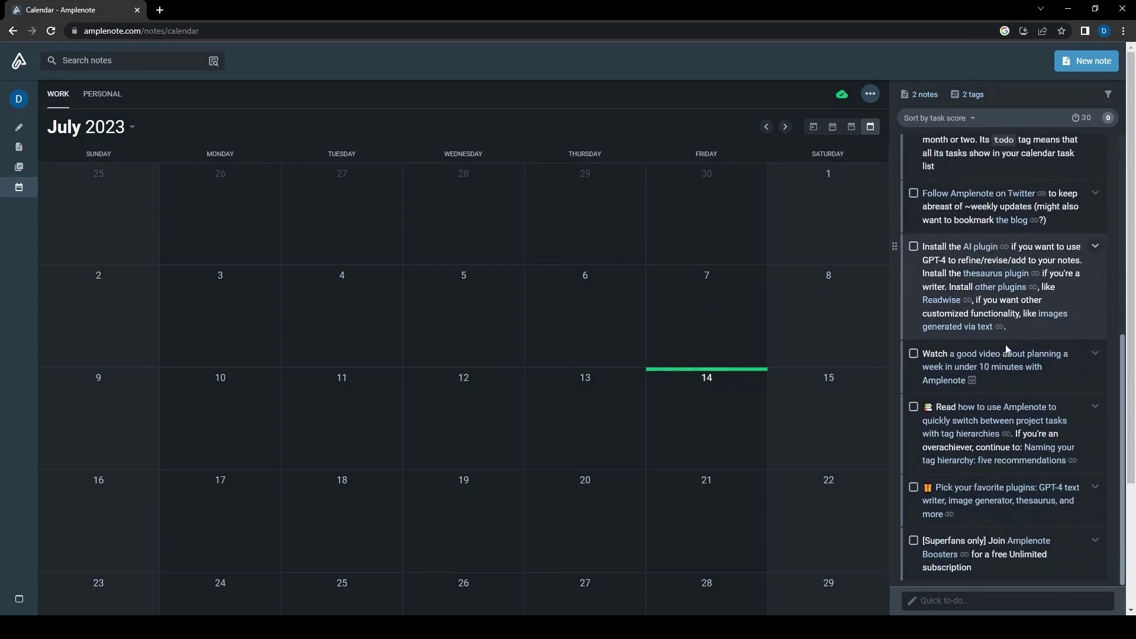
scroll(1020, 377, up, 6)
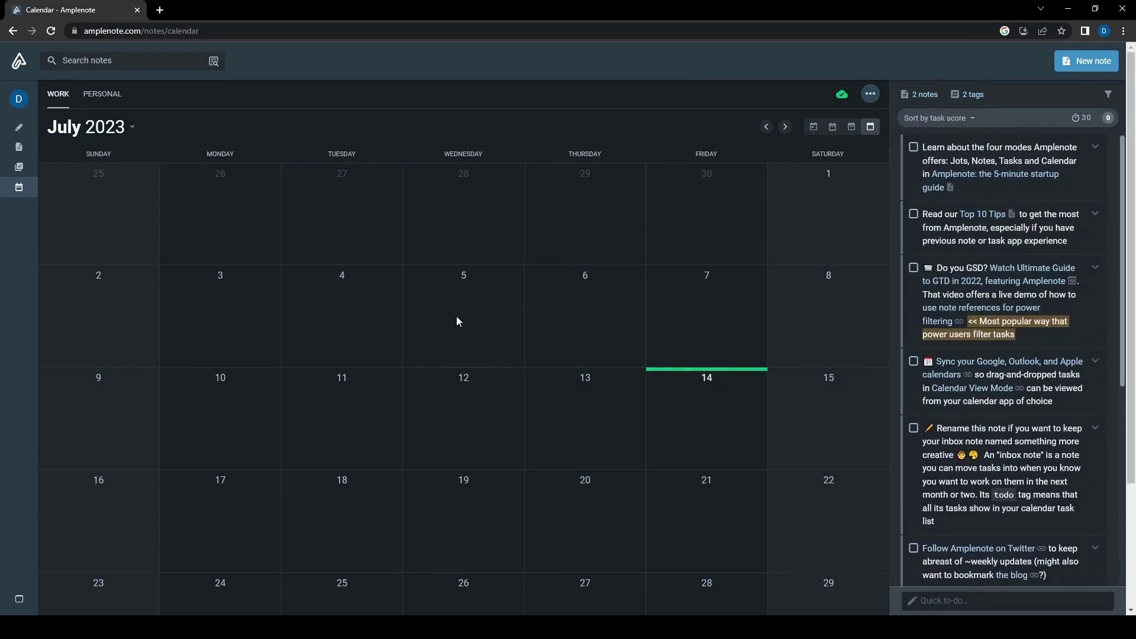
Cycle through the Jots, Notes, Tasks and Calendar views, ending back on the list of all notes.
click(19, 129)
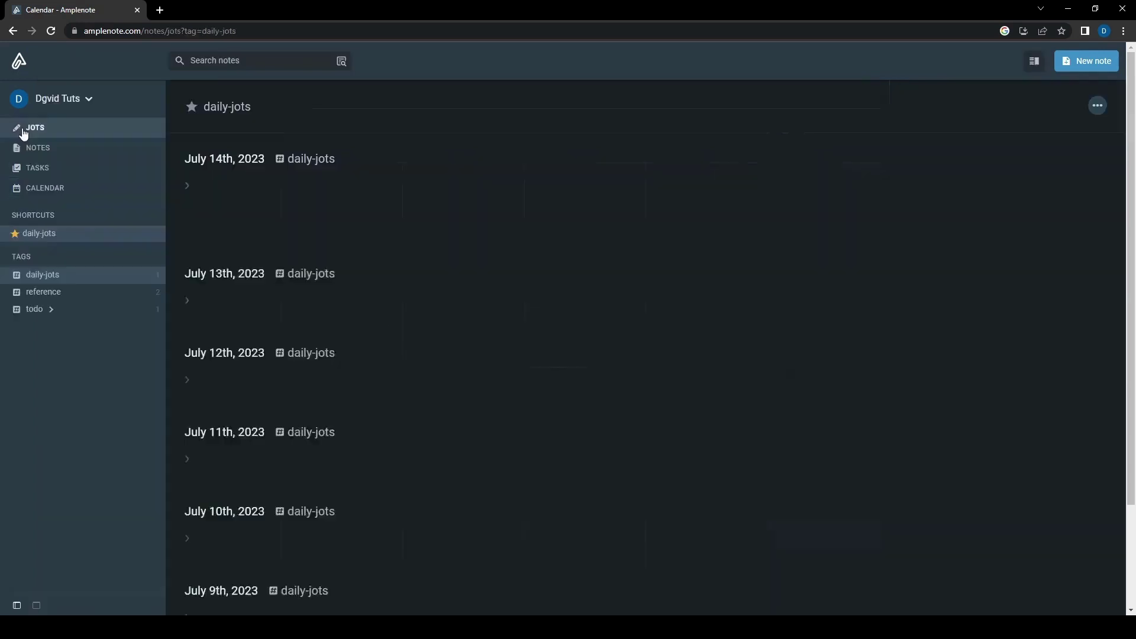
click(22, 150)
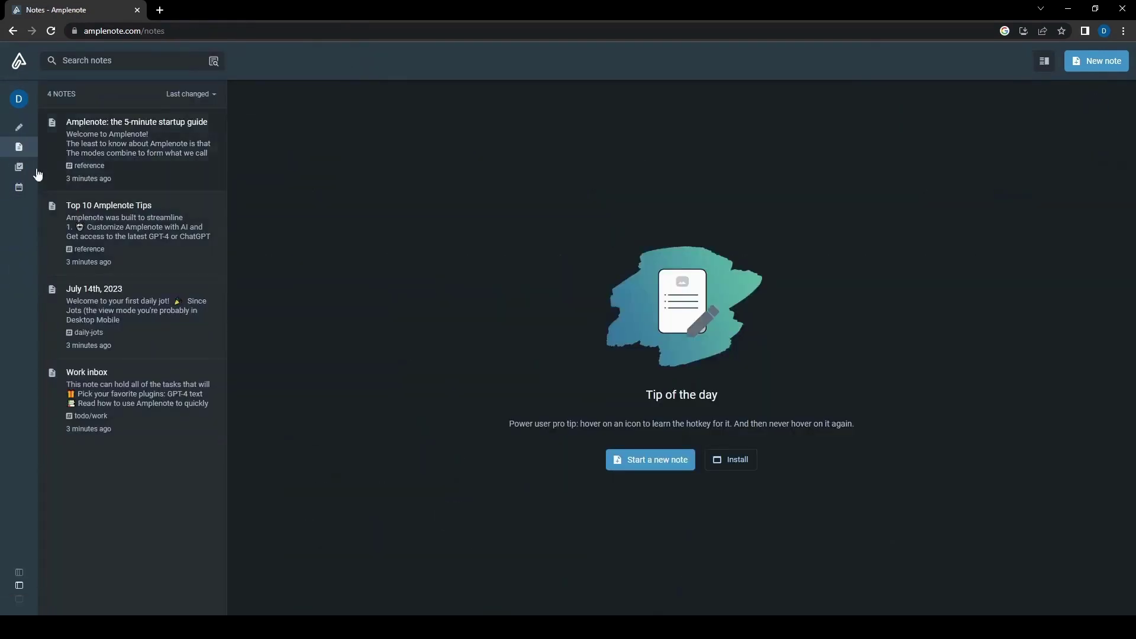
click(24, 172)
click(28, 185)
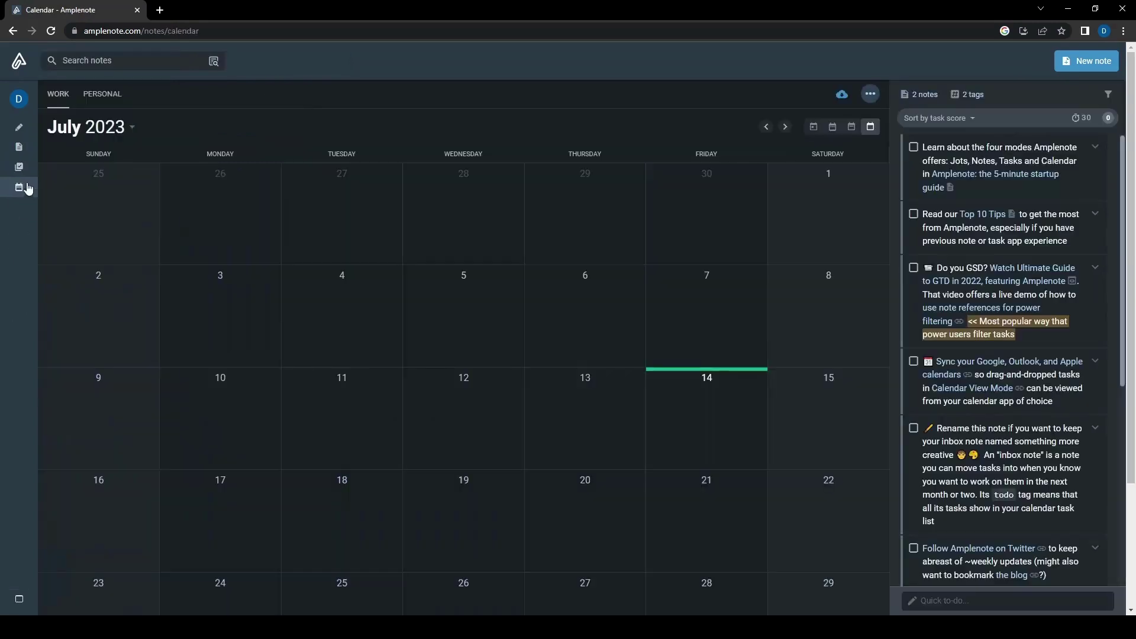
click(26, 172)
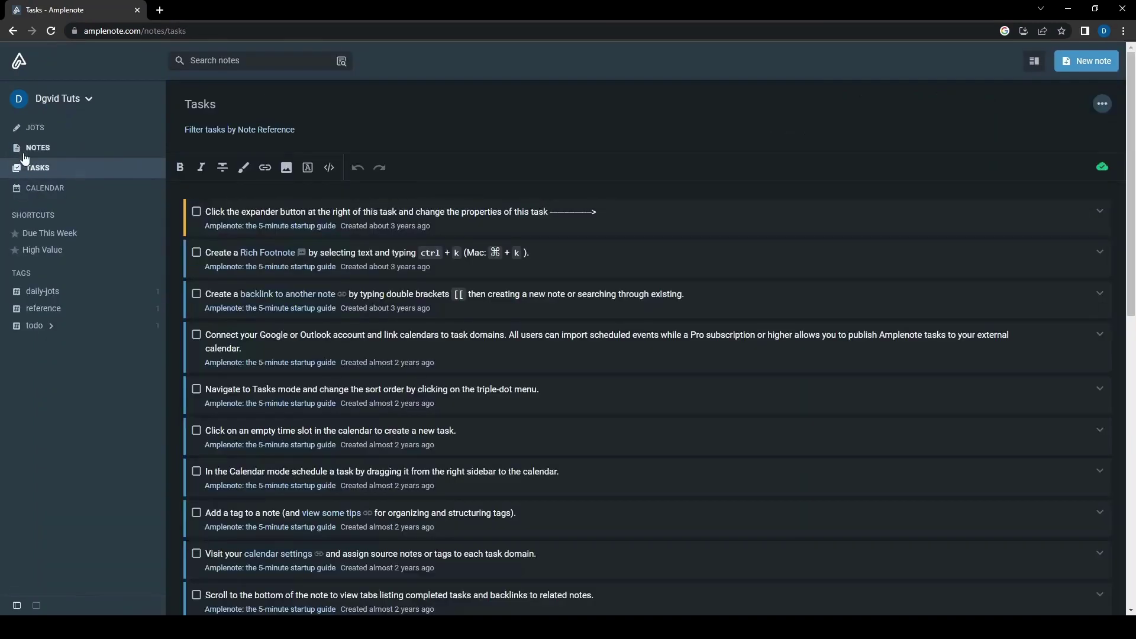
click(30, 145)
click(33, 131)
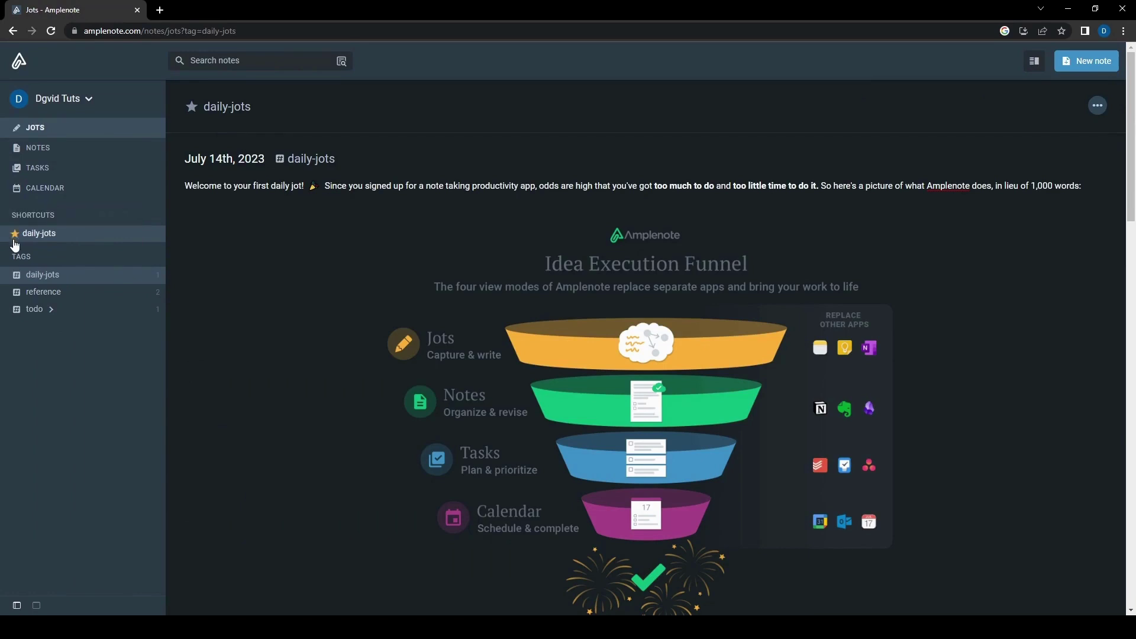
click(63, 151)
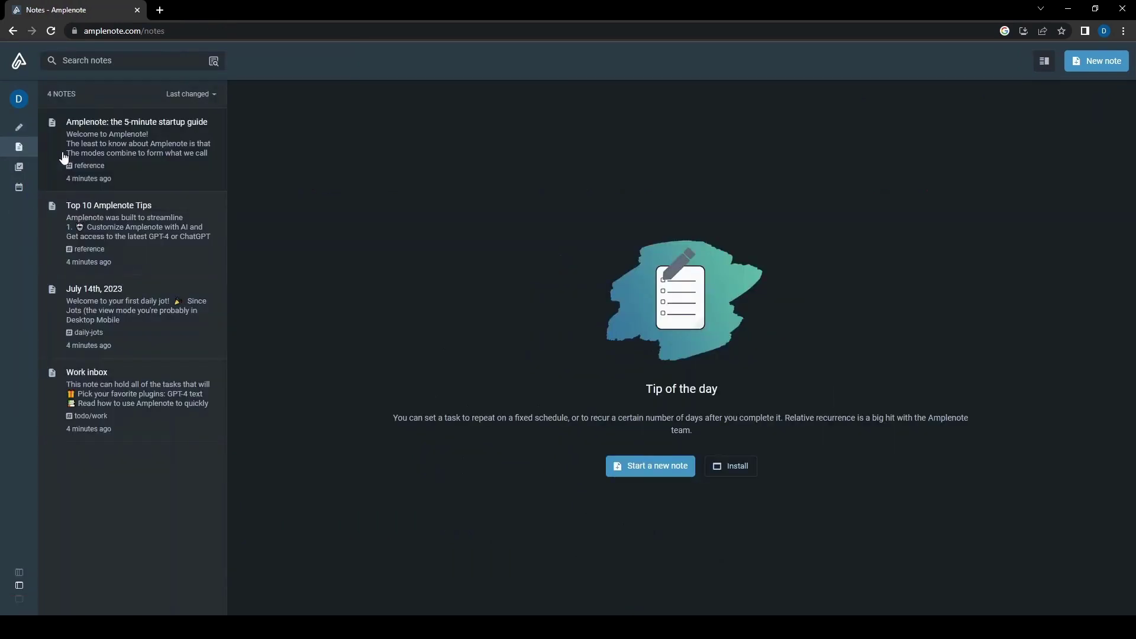
click(122, 146)
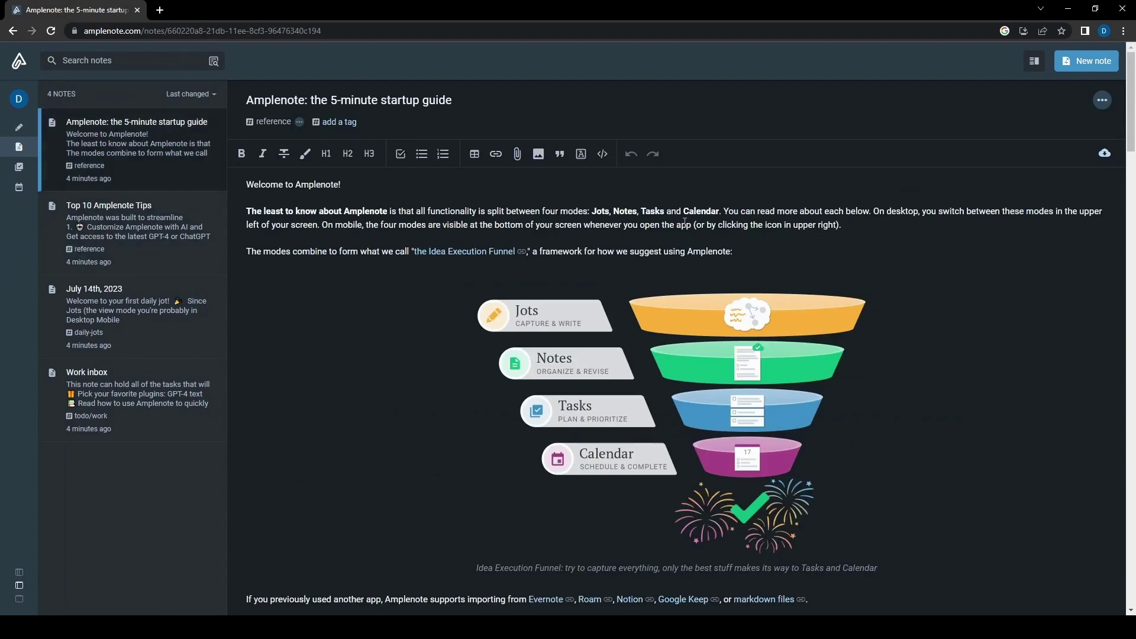
click(1102, 100)
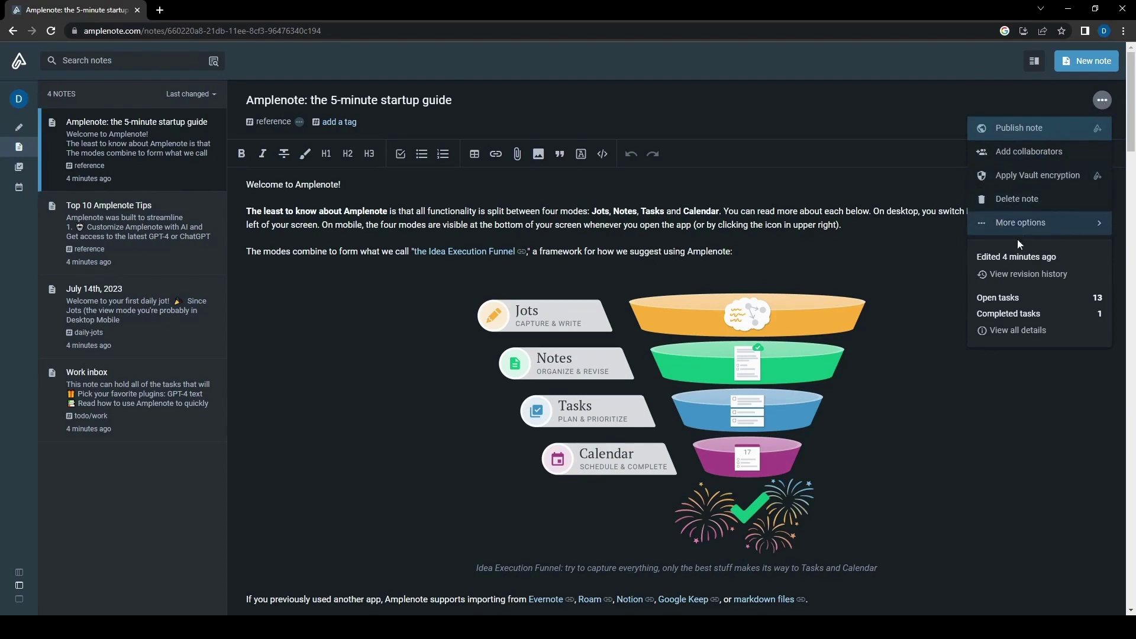
click(1020, 223)
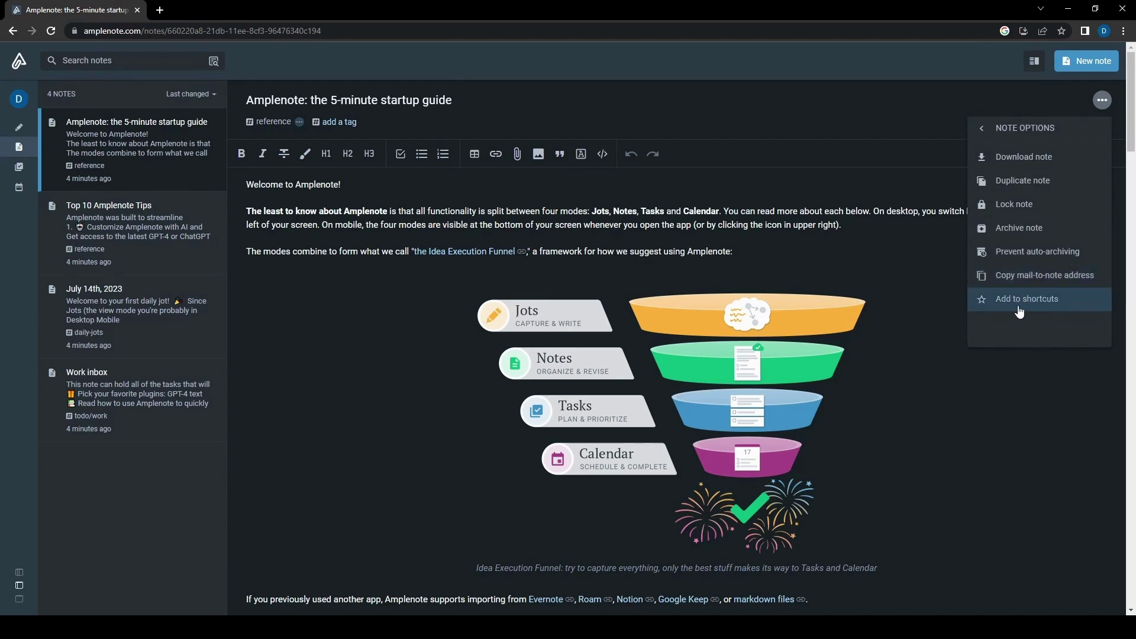
click(984, 130)
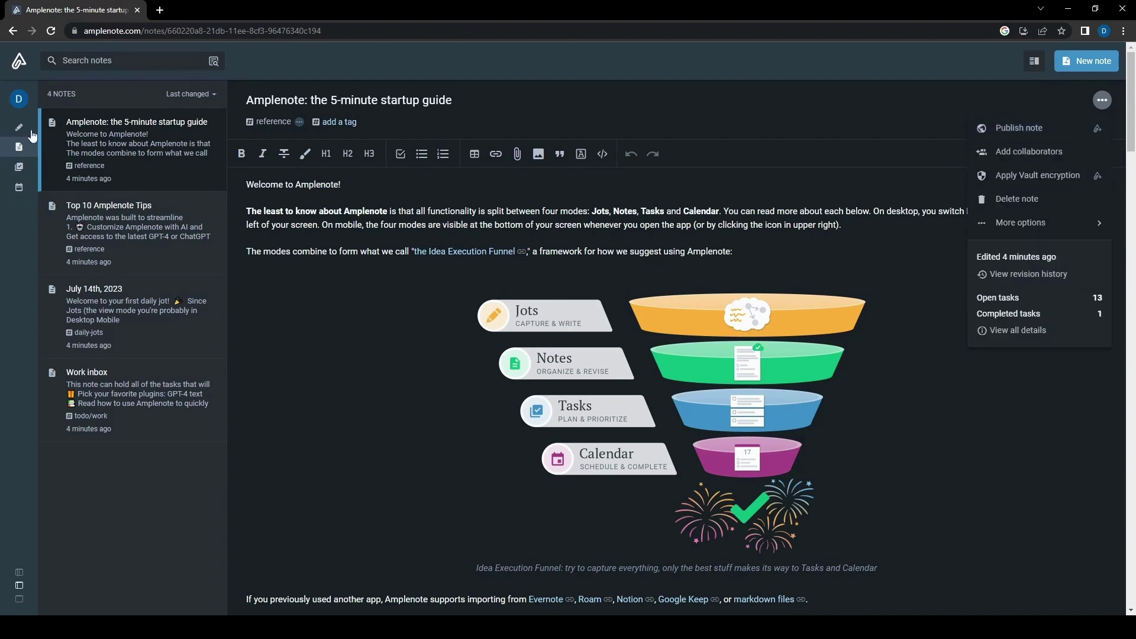
click(19, 100)
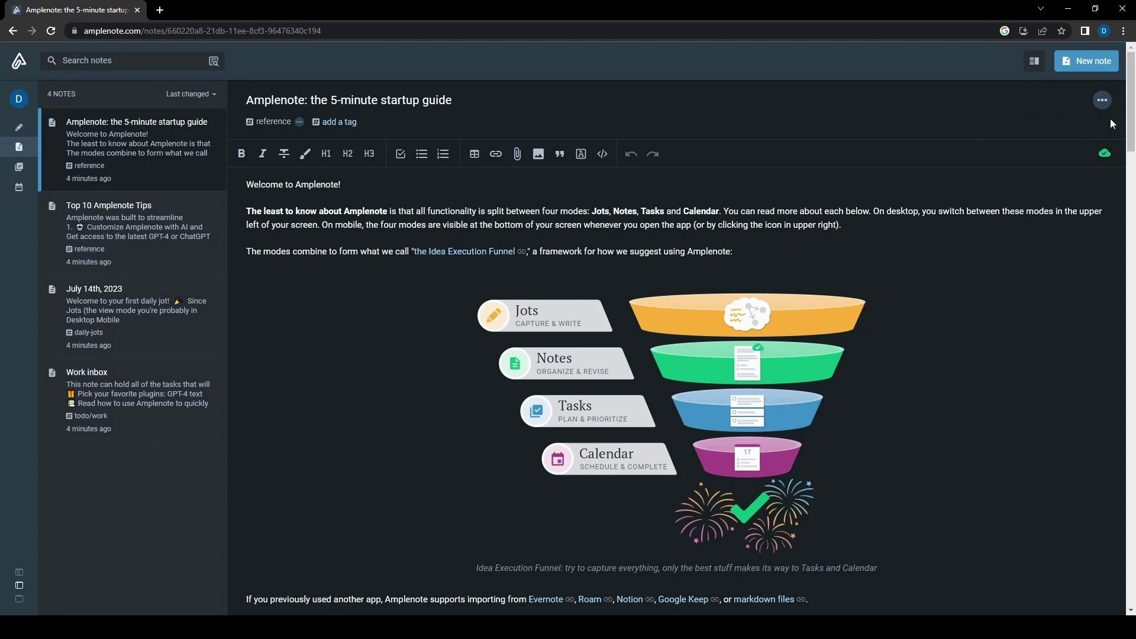
click(1102, 101)
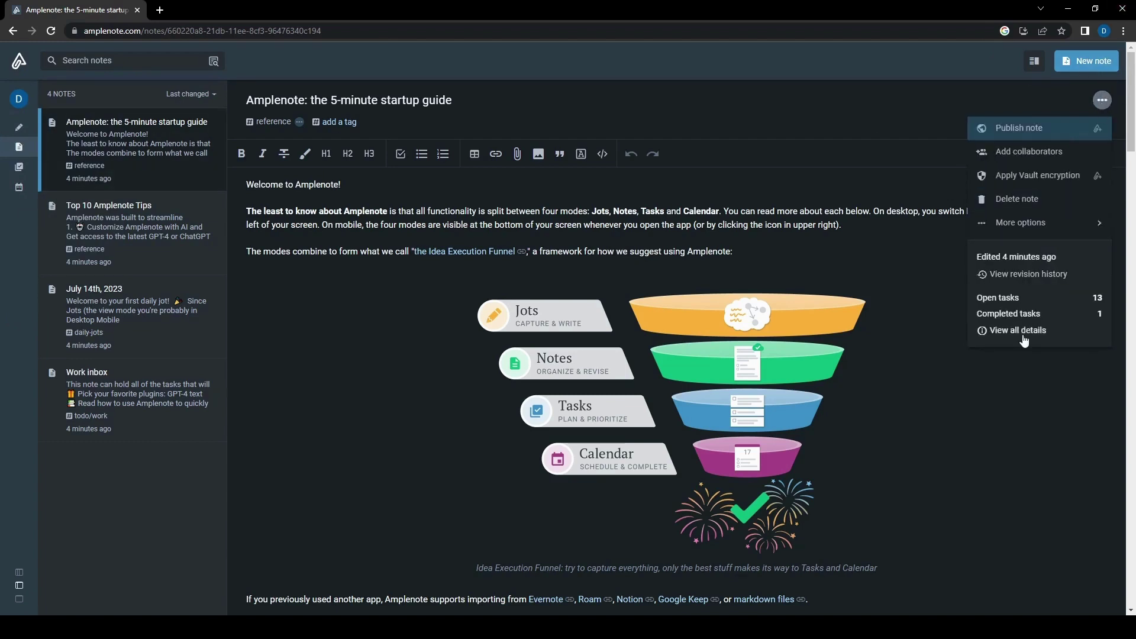
click(1013, 223)
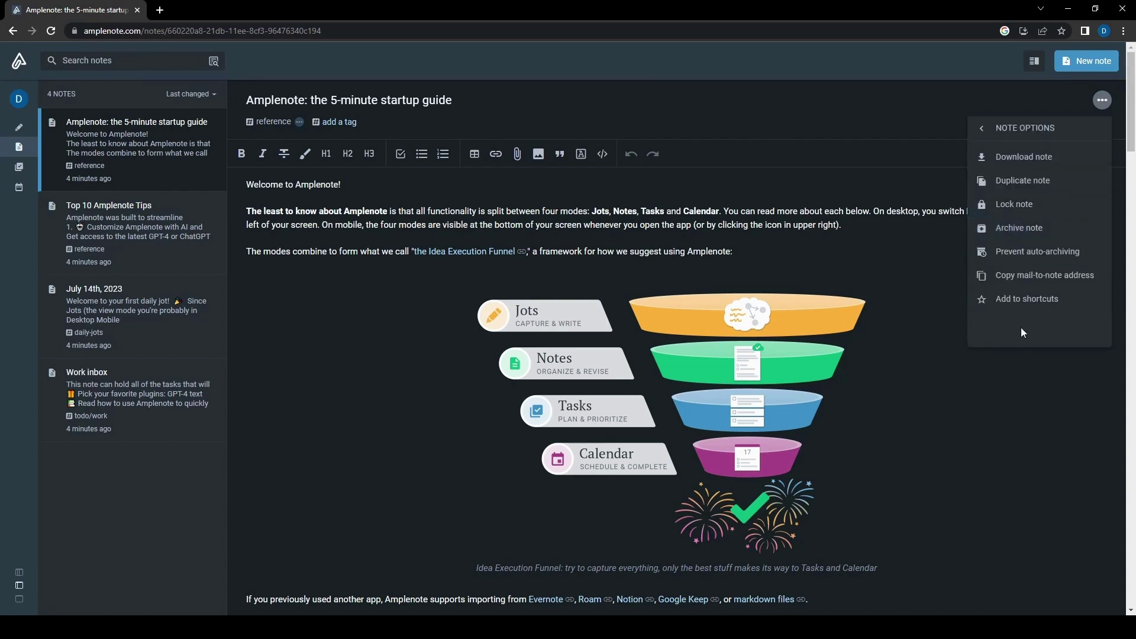
click(20, 169)
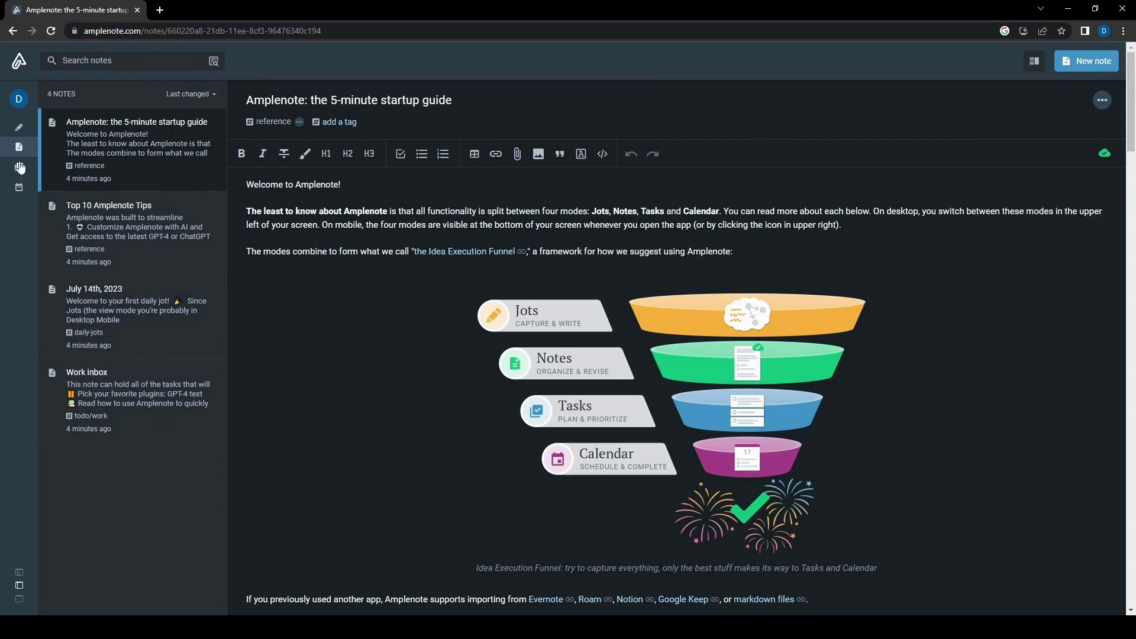
Filter Jots by the reference and todo tags, then return to the daily-jots tag.
click(18, 130)
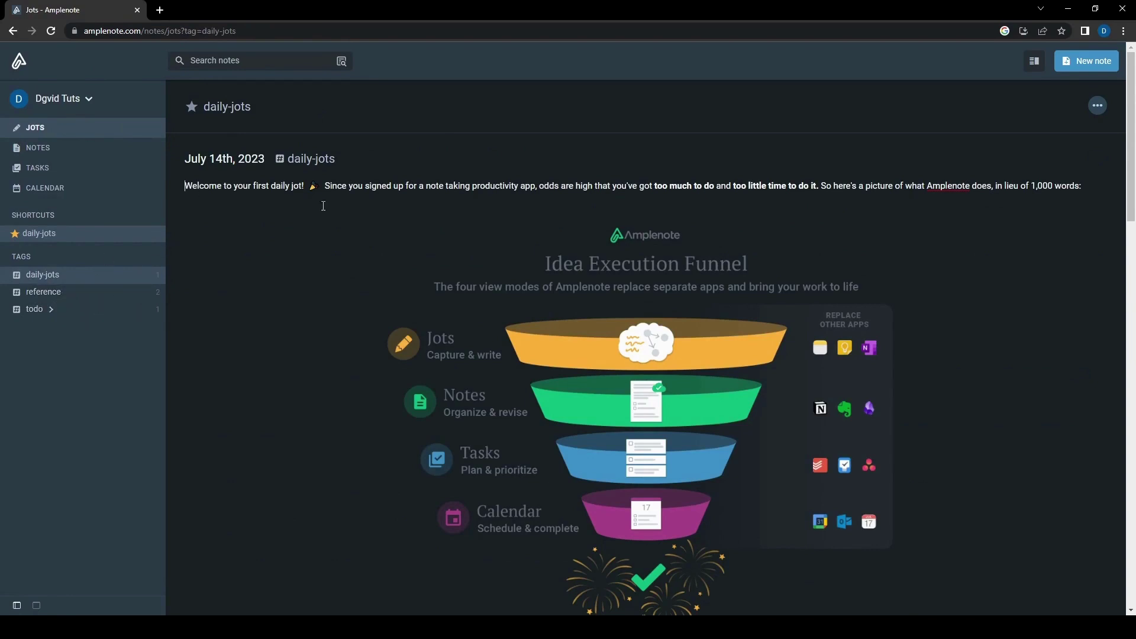
click(99, 296)
scroll(370, 397, down, 10)
scroll(878, 442, down, 20)
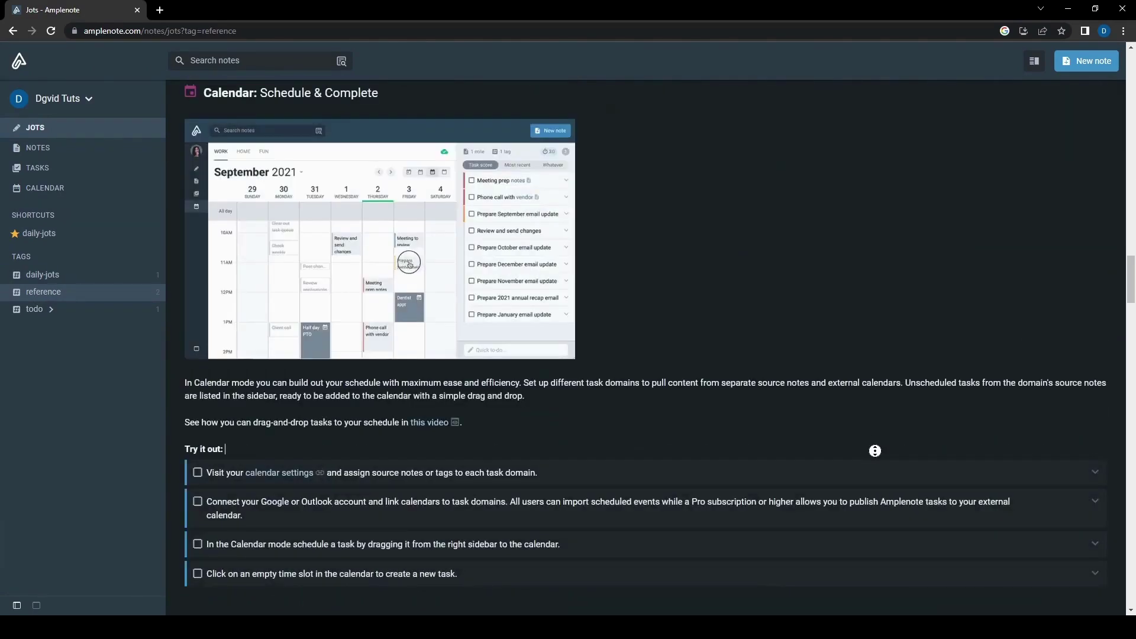
scroll(870, 449, up, 20)
scroll(840, 270, down, 20)
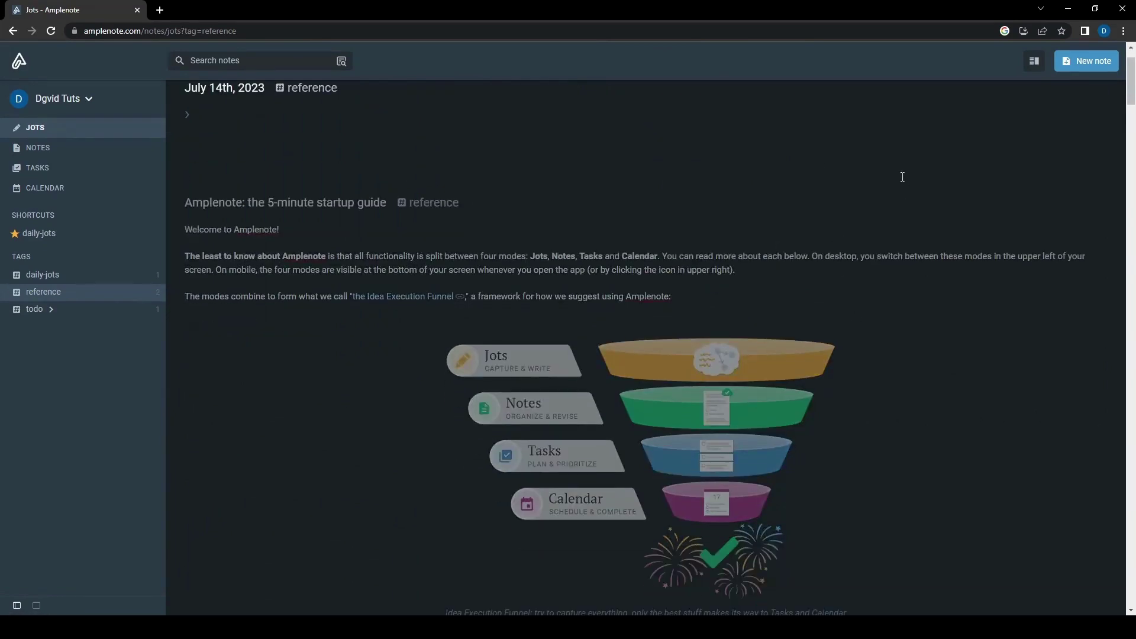
scroll(746, 330, up, 2)
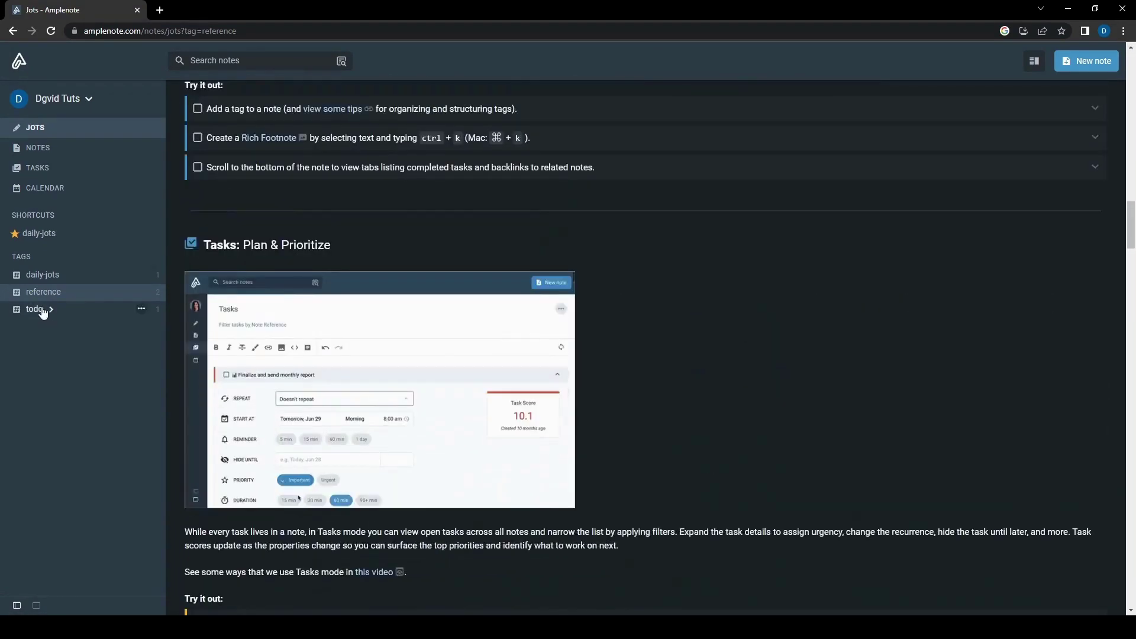
click(37, 309)
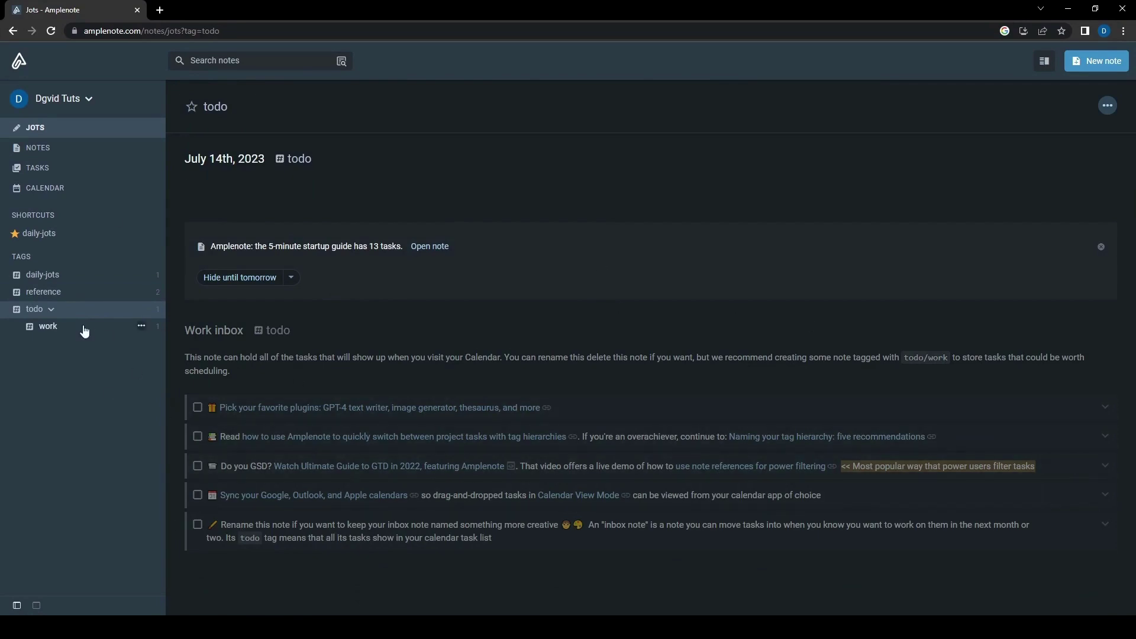
click(61, 233)
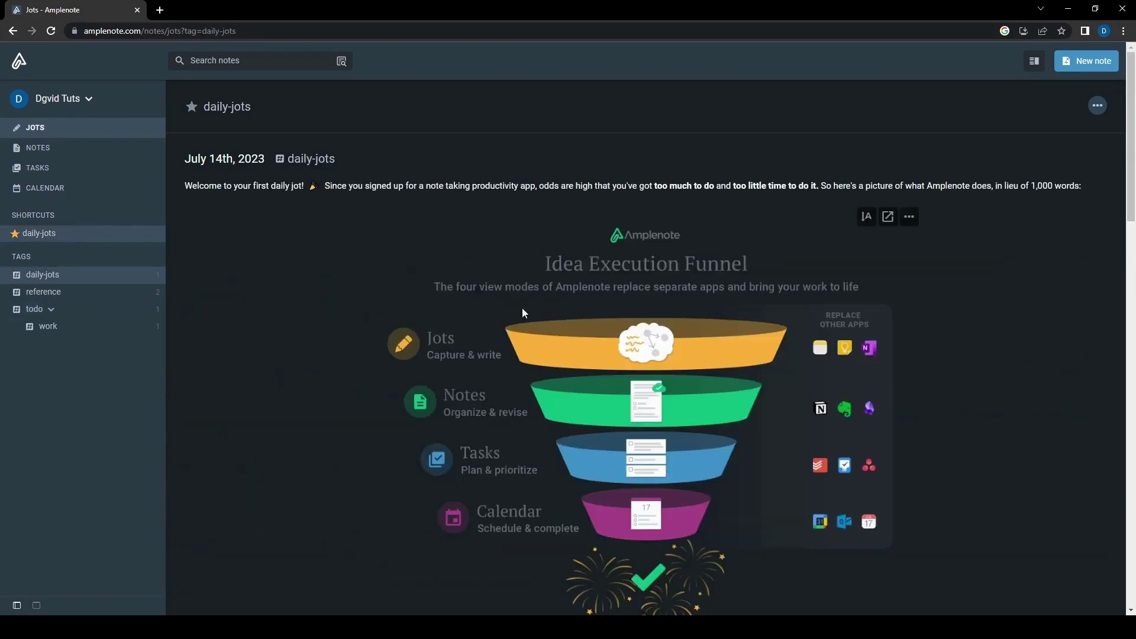
Collapse and re-expand the sidebar, go to Notes, and expand the full sidebar there.
click(36, 605)
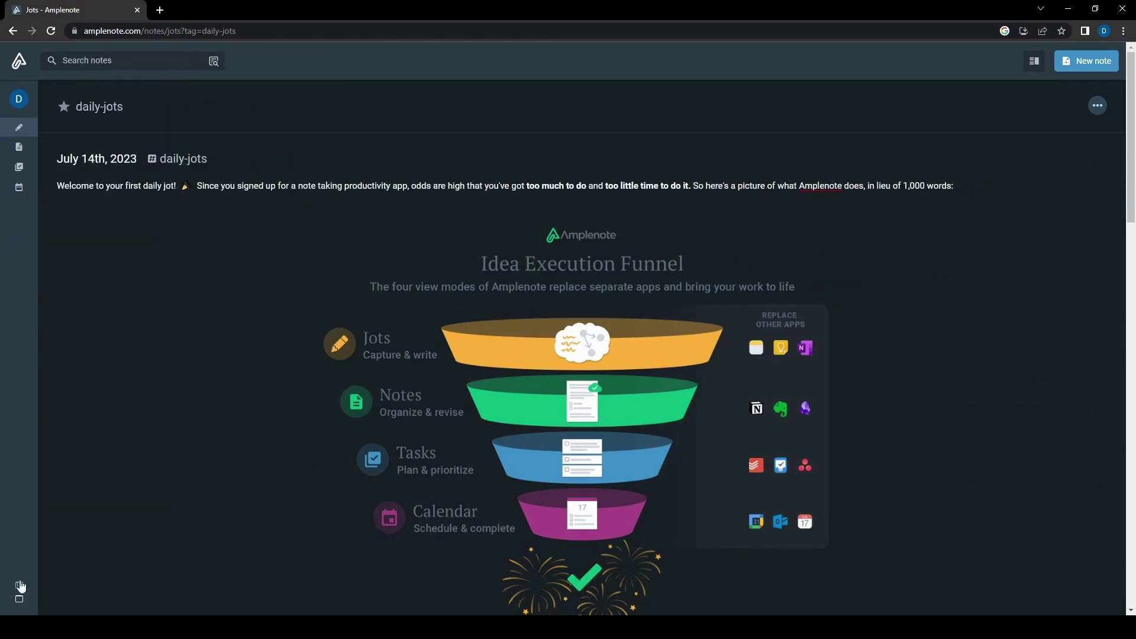
click(20, 586)
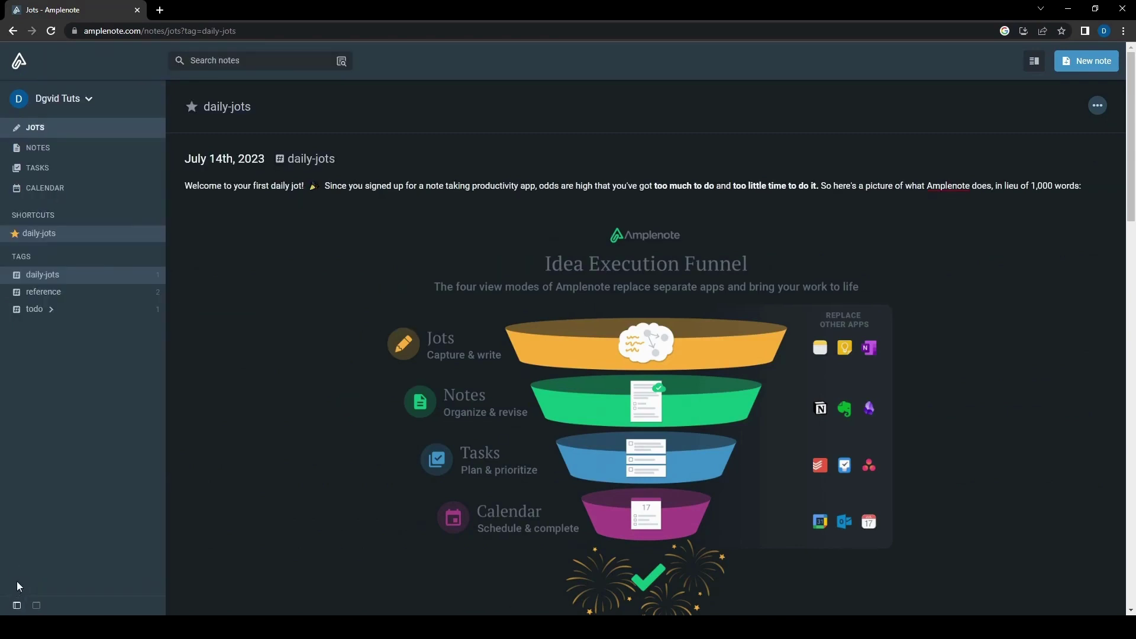
click(95, 148)
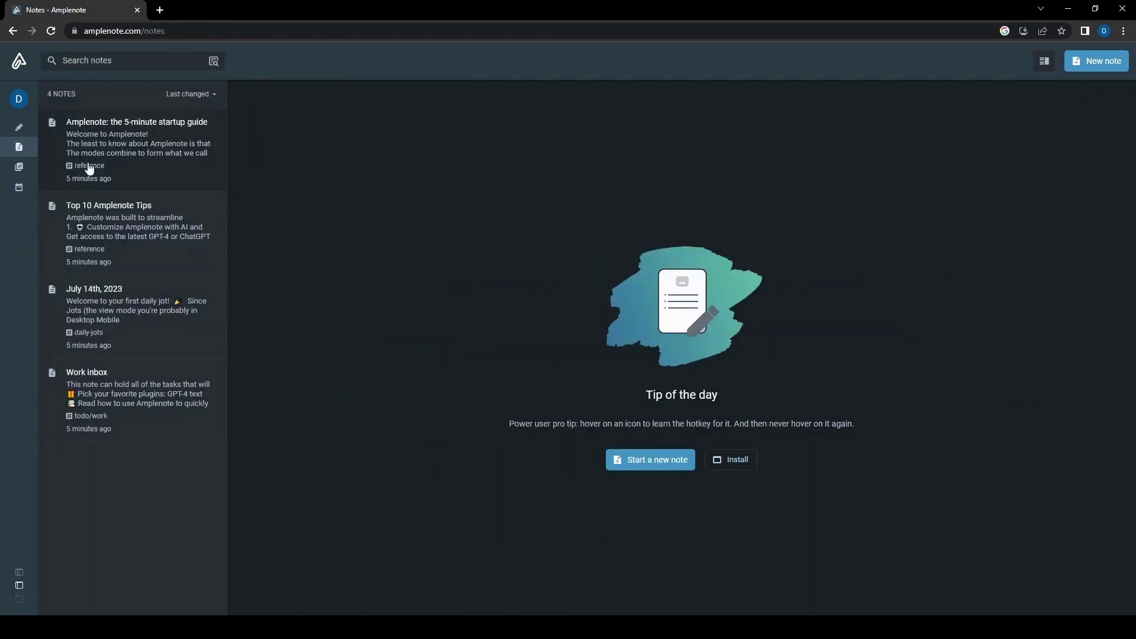
click(19, 577)
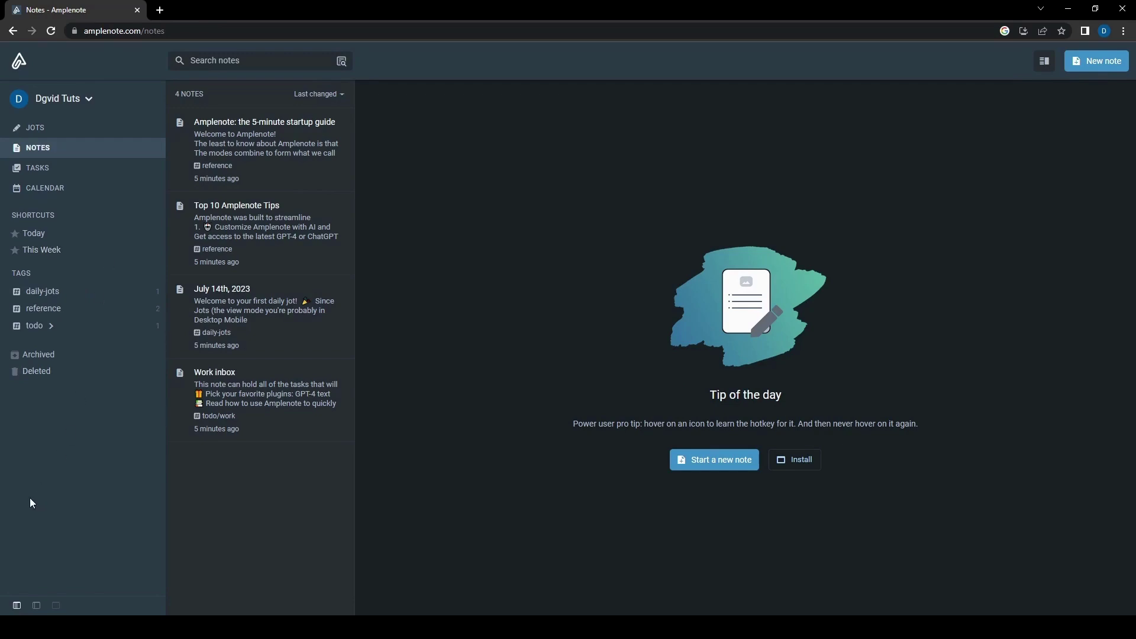
Return to Jots to show the July 14th, 2023 daily-jots welcome jot with its Idea Execution Funnel.
click(77, 136)
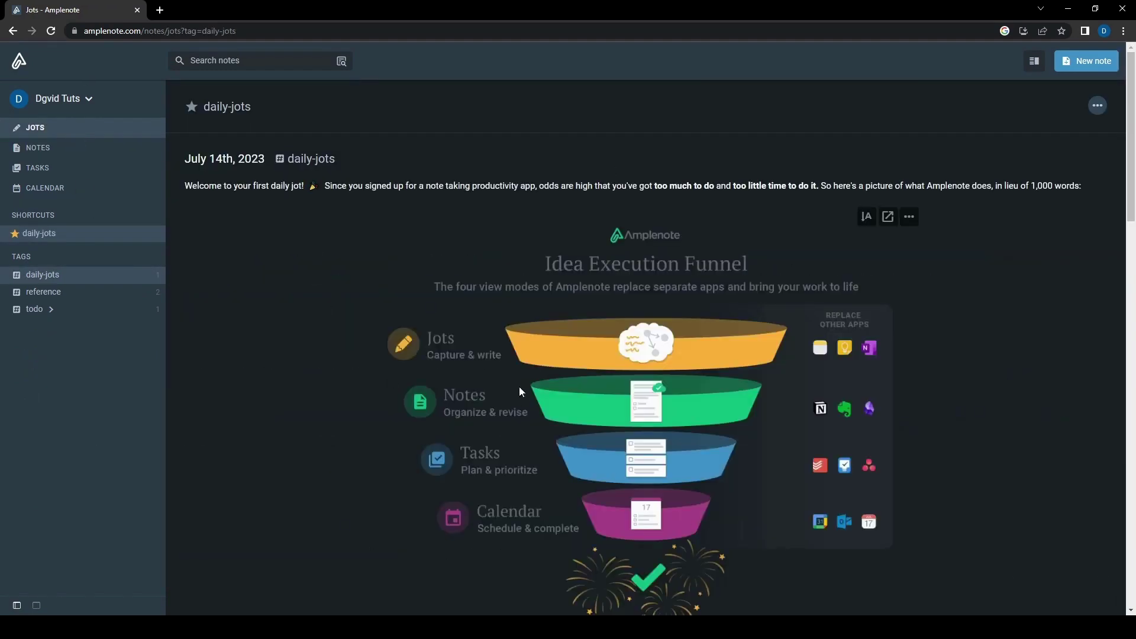